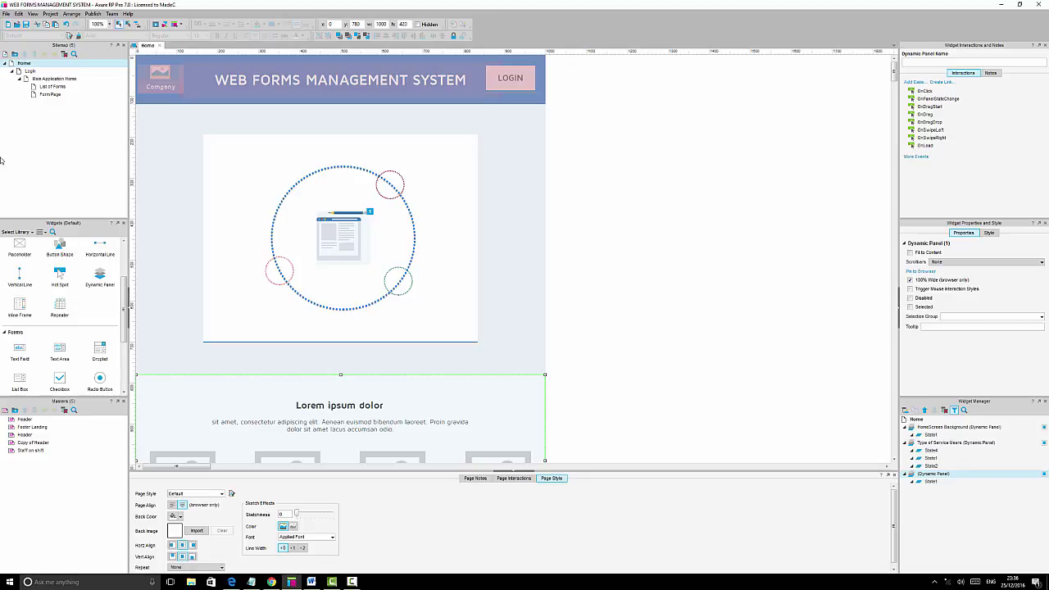
Open the Login, Main Application Home, List of Forms and Form Page pages of the project to view their layouts.
left_click(27, 73)
double_click(27, 73)
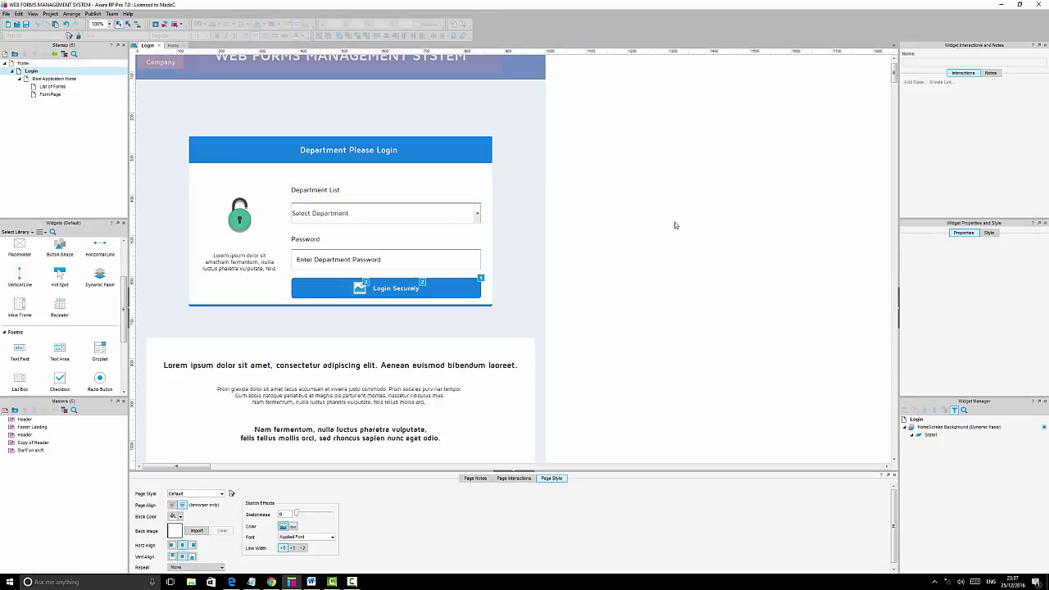
left_click(56, 80)
double_click(56, 81)
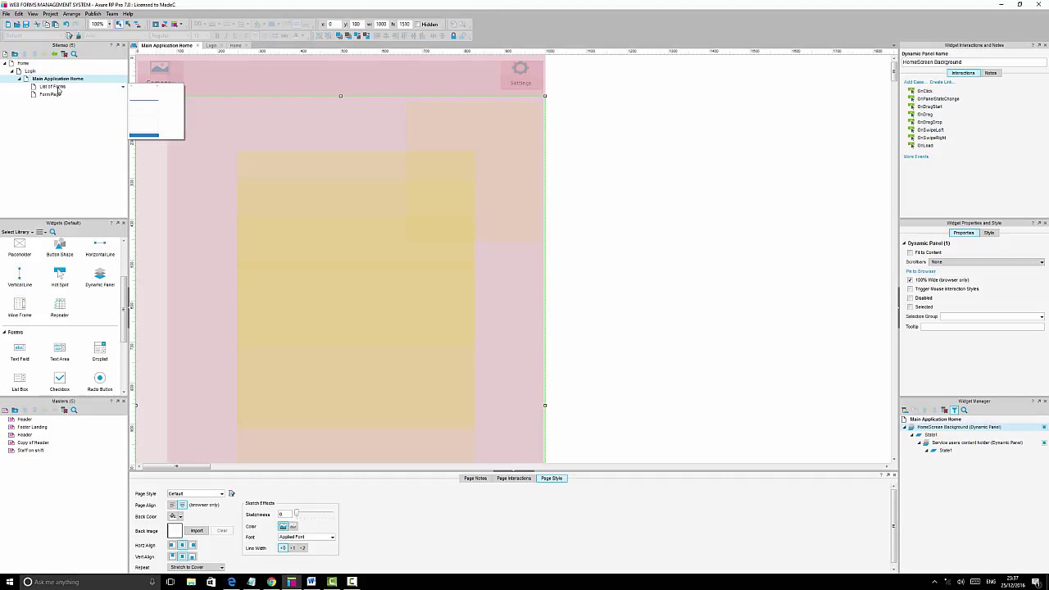
double_click(54, 87)
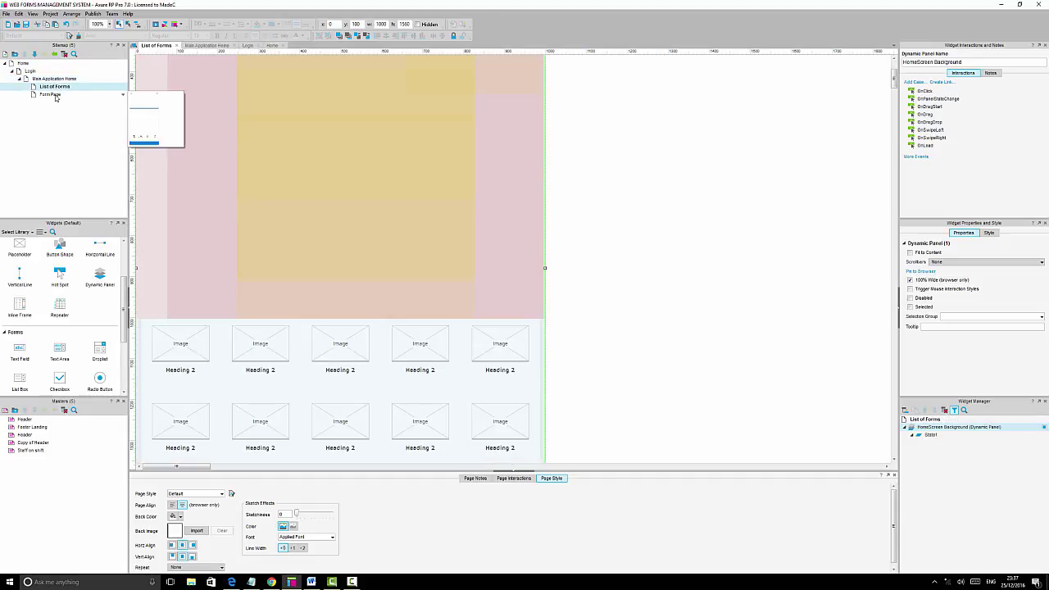
double_click(55, 95)
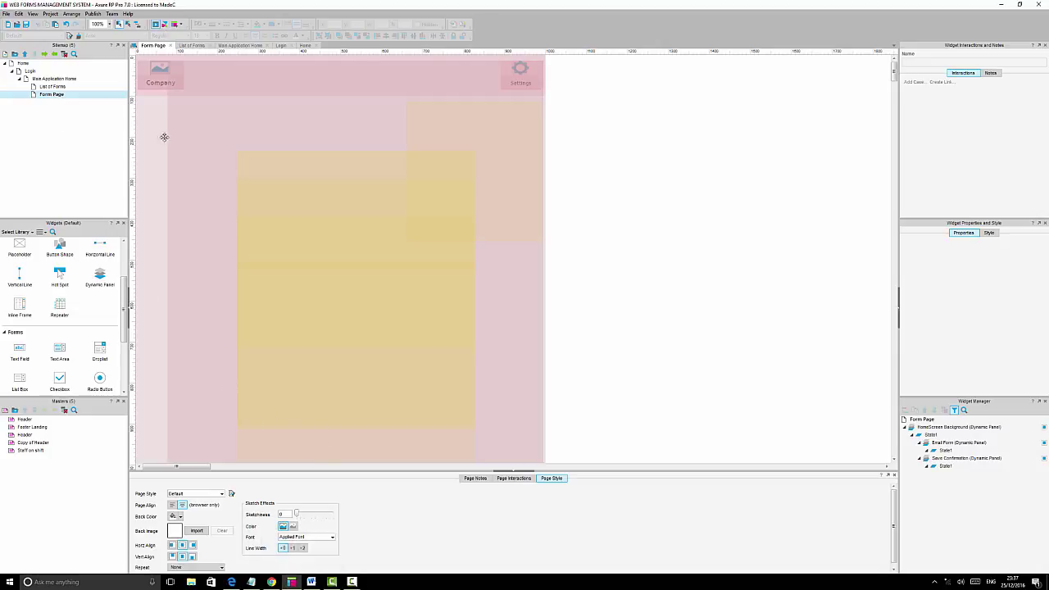
Review The Problem document in Word, and view the prototype's home and login pages in Chrome.
left_click(272, 581)
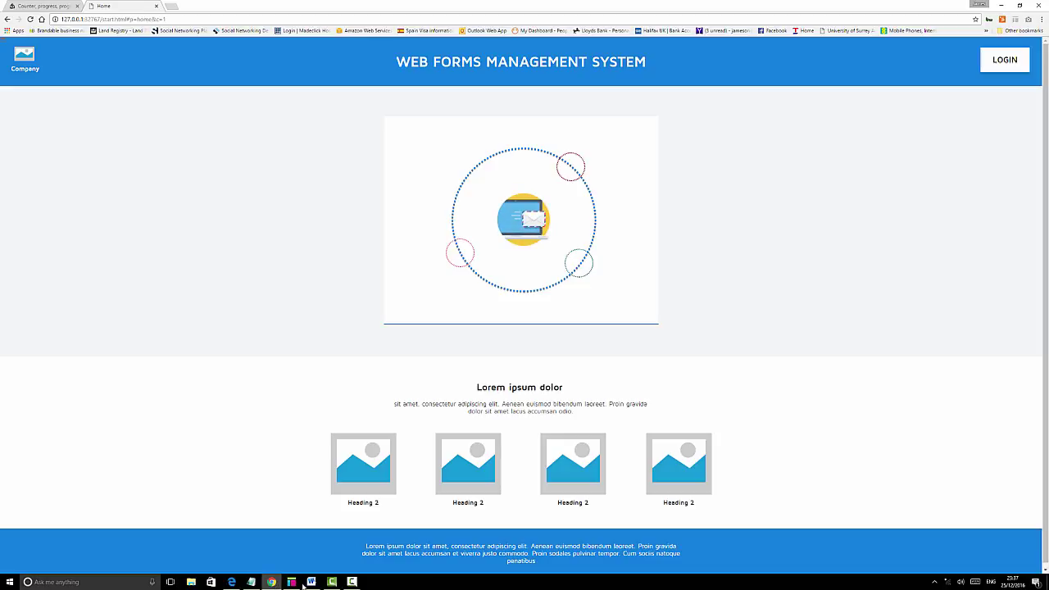
left_click(311, 582)
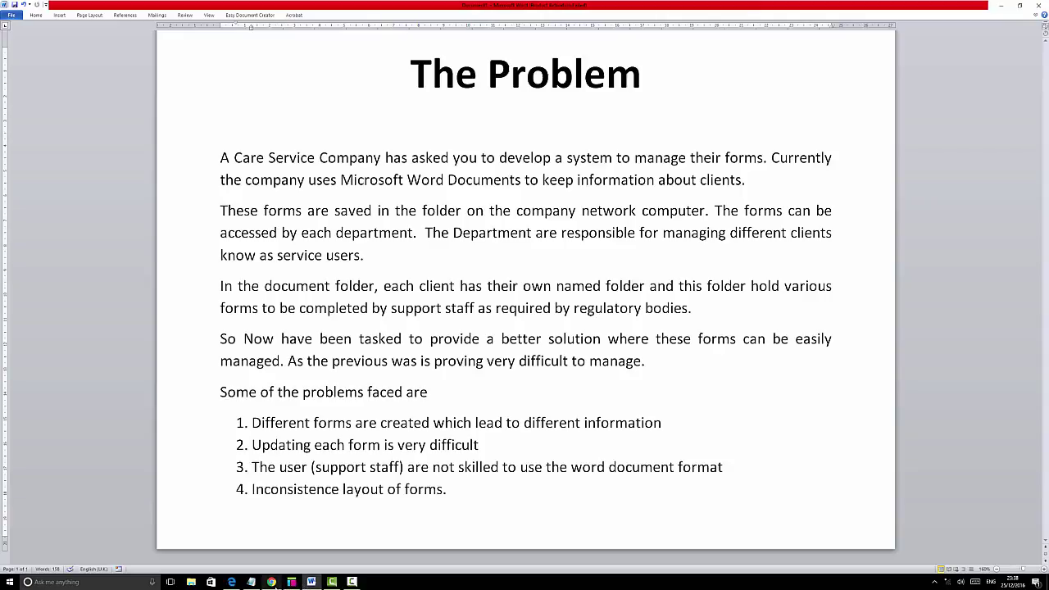
left_click(273, 581)
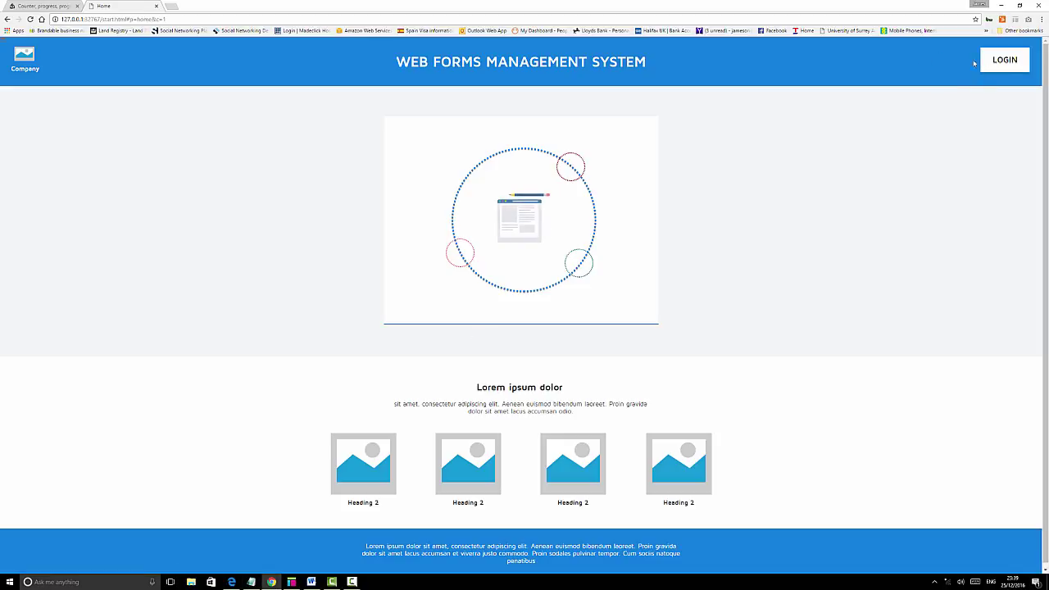
left_click(1013, 65)
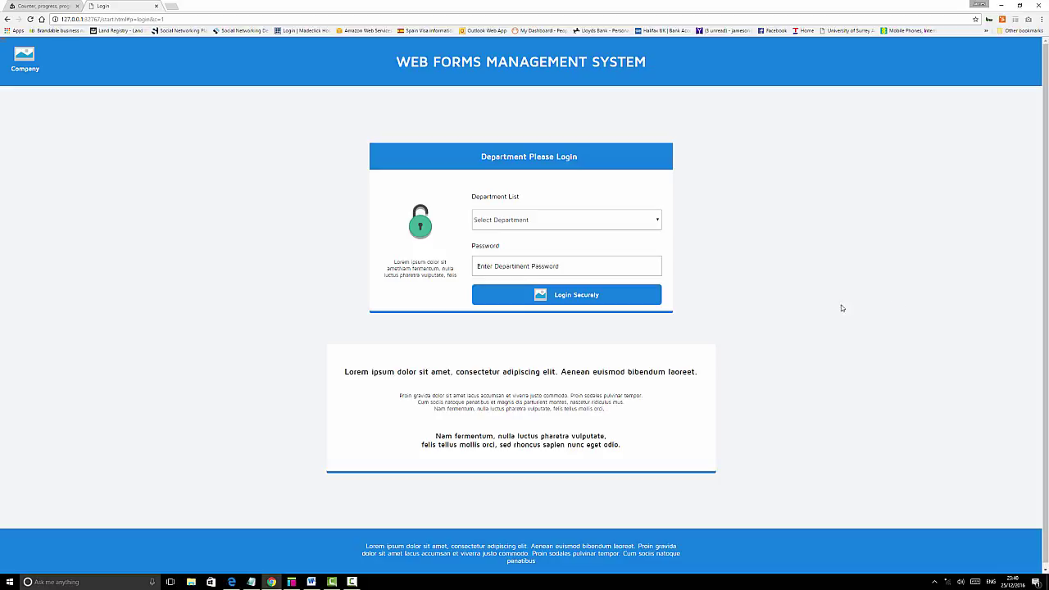
Switch to Word and make "user (support staff)" bold in the third listed problem.
left_click(311, 582)
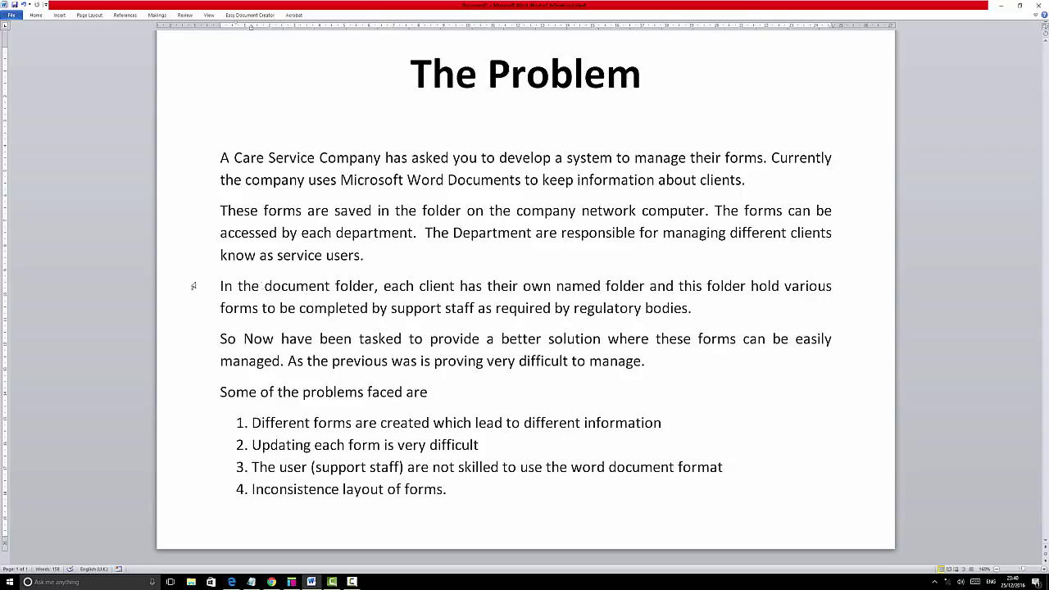
left_click_drag(280, 467, 408, 470)
key("ctrl+b")
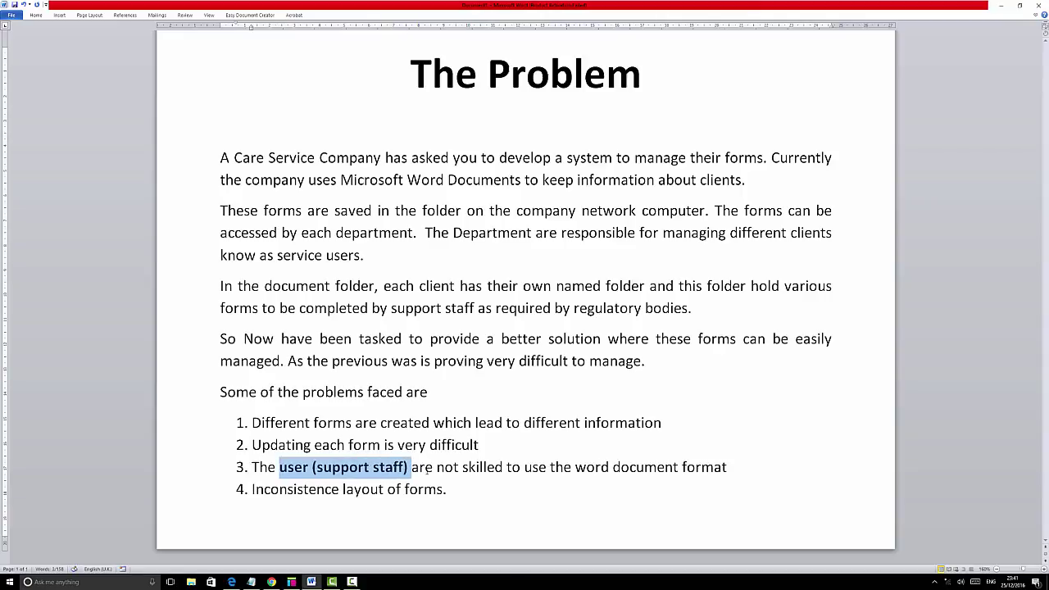
left_click(486, 483)
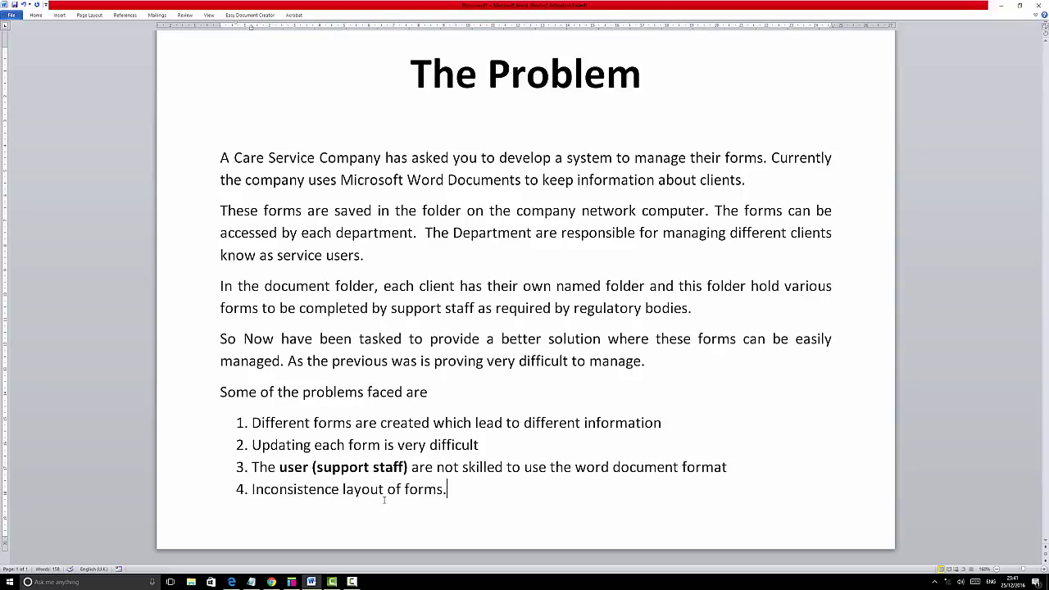
Switch to the prototype in Chrome and examine the options in the login form's department list.
mouse_move(312, 582)
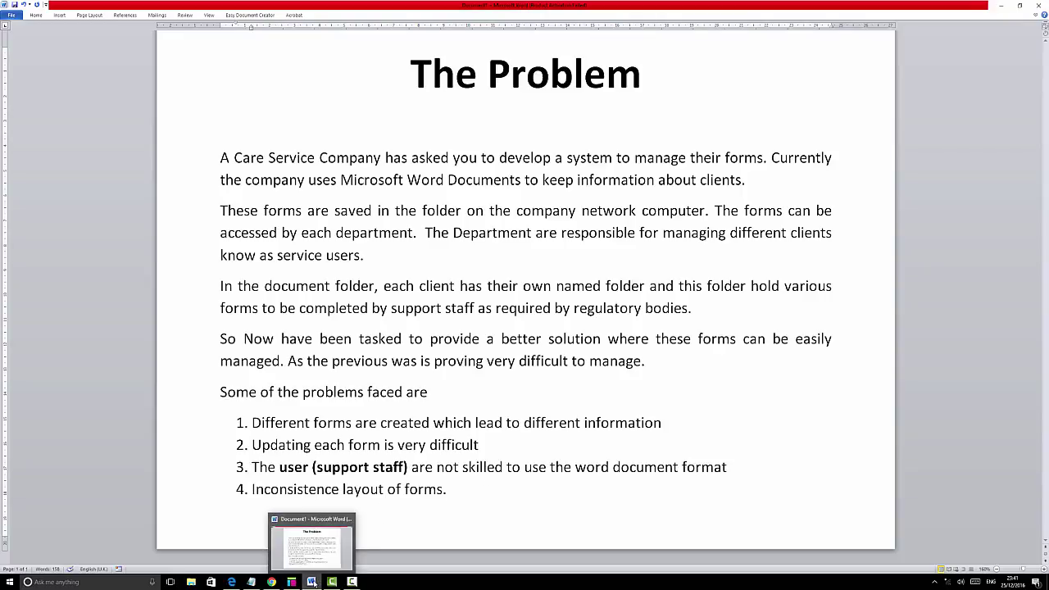
left_click(273, 583)
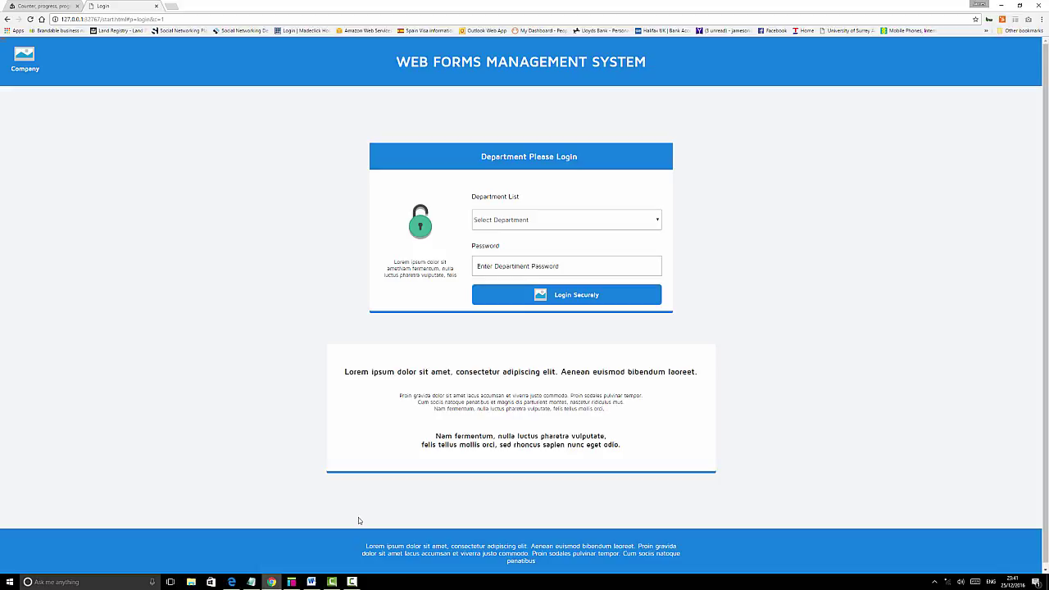
left_click(541, 221)
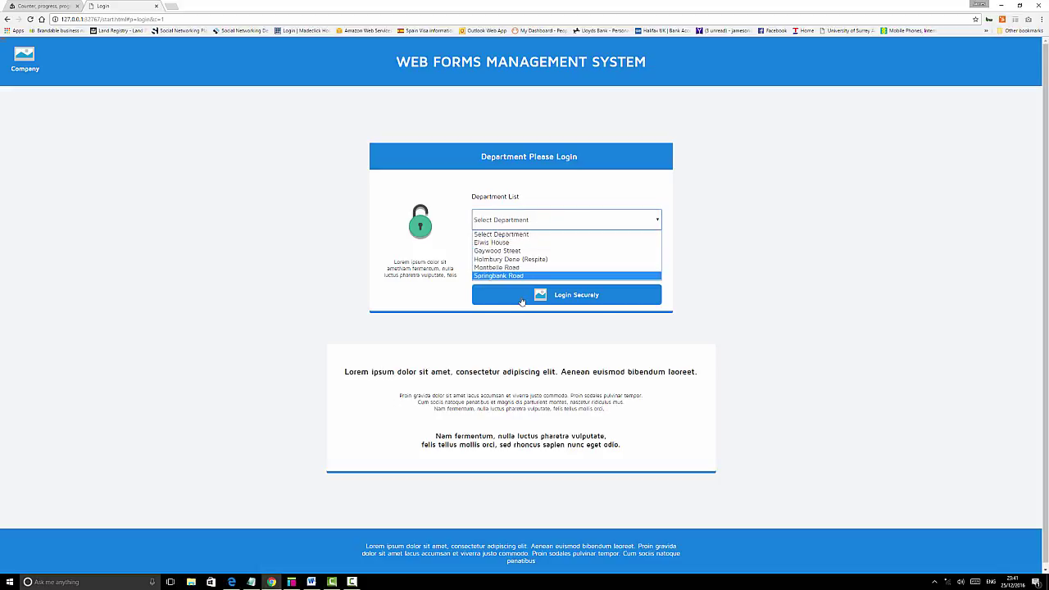
left_click(573, 220)
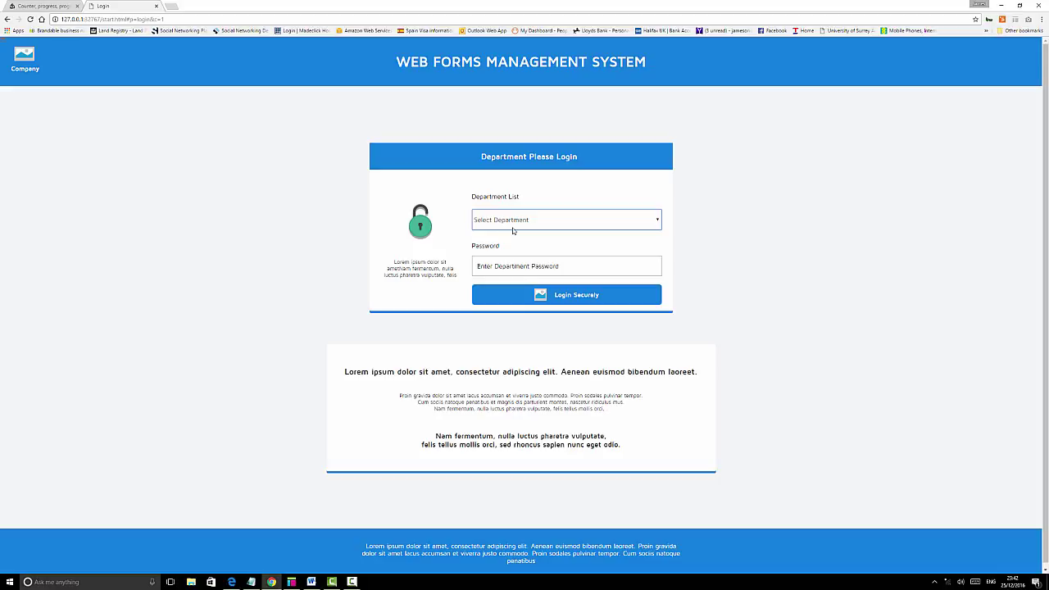
Return to the prototype's home page and go through the login page to the main application home.
left_click(7, 19)
left_click(996, 63)
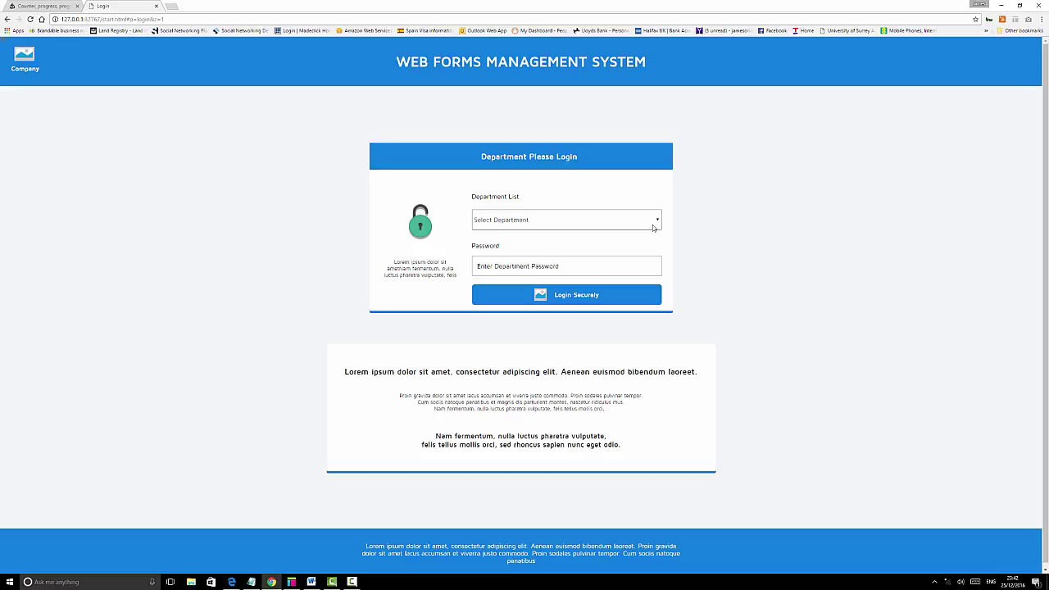
left_click(646, 266)
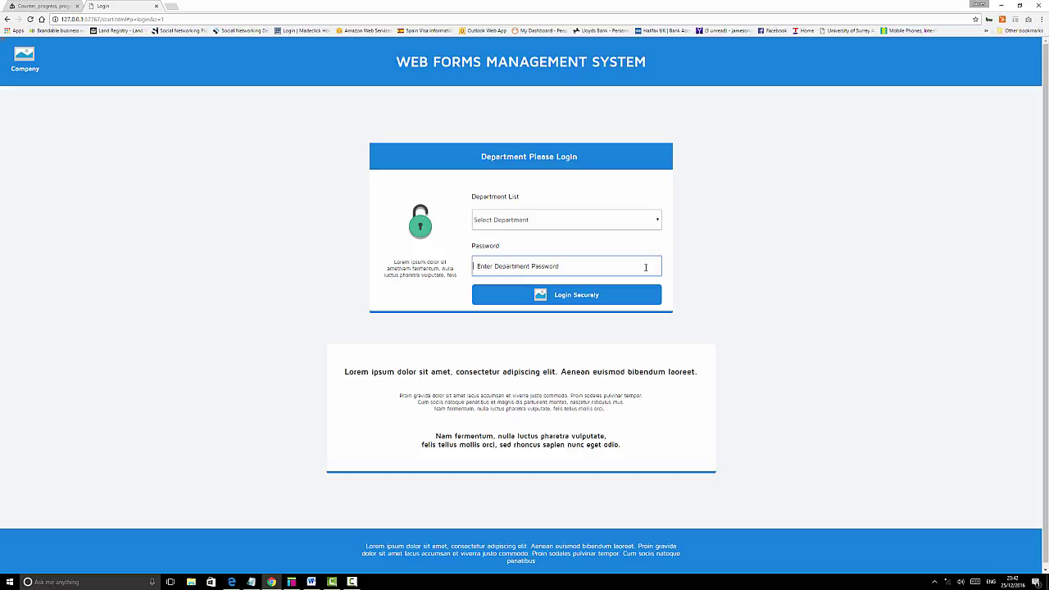
left_click(604, 295)
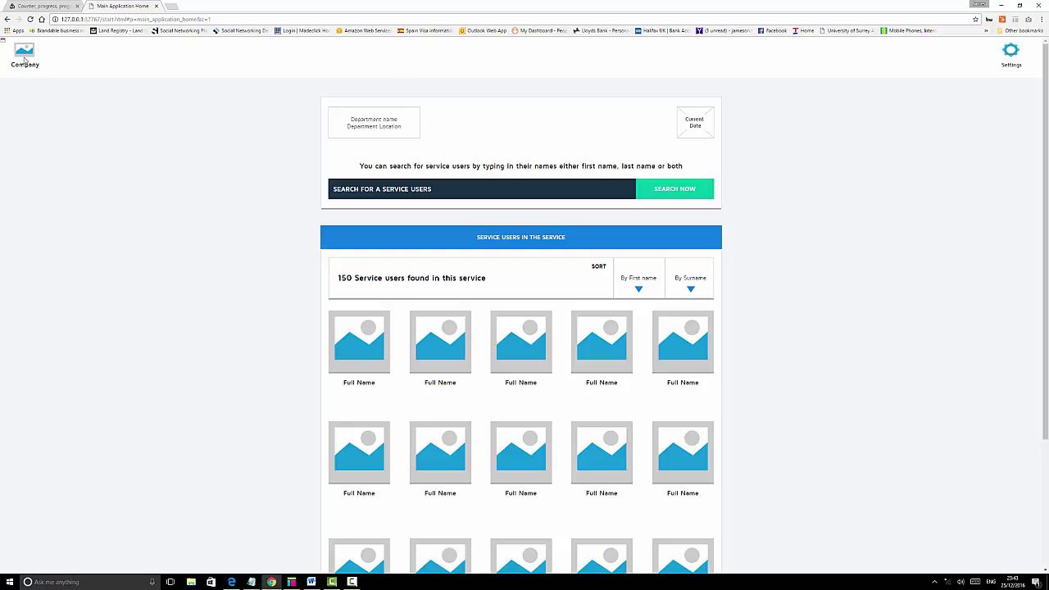
Examine the settings, search field and service users on the main application home, and check the field notes in Notepad.
left_click(1011, 59)
left_click(565, 191)
scroll(547, 403, "down", 1)
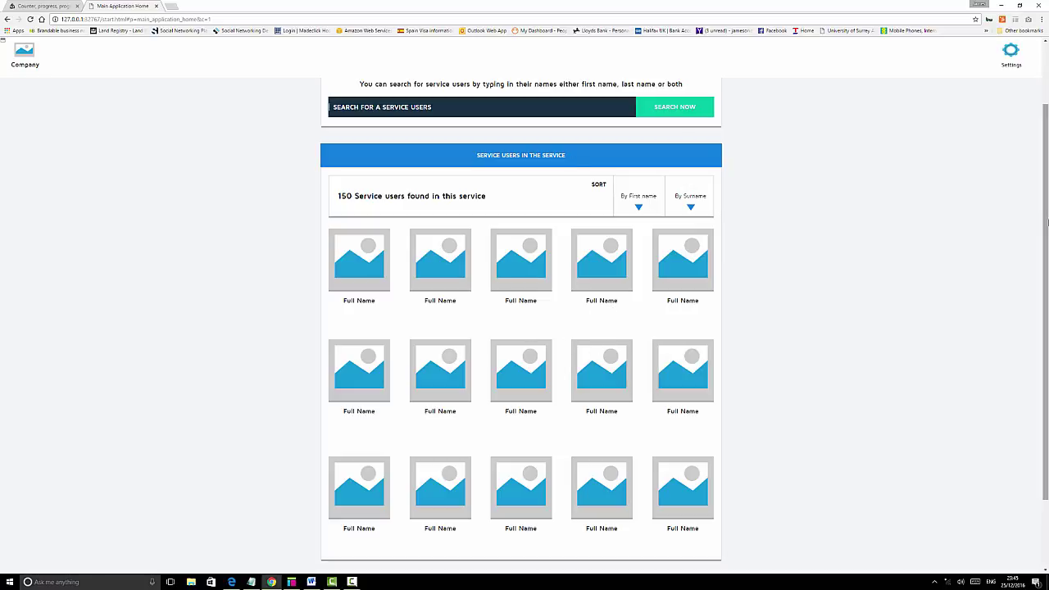
left_click_drag(1047, 213, 1047, 211)
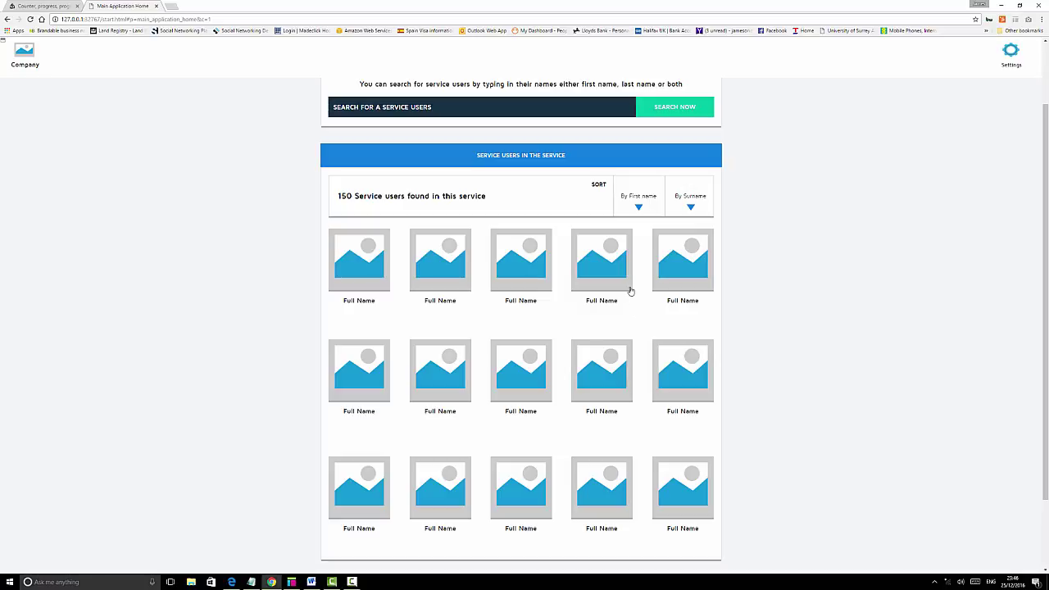
left_click(252, 582)
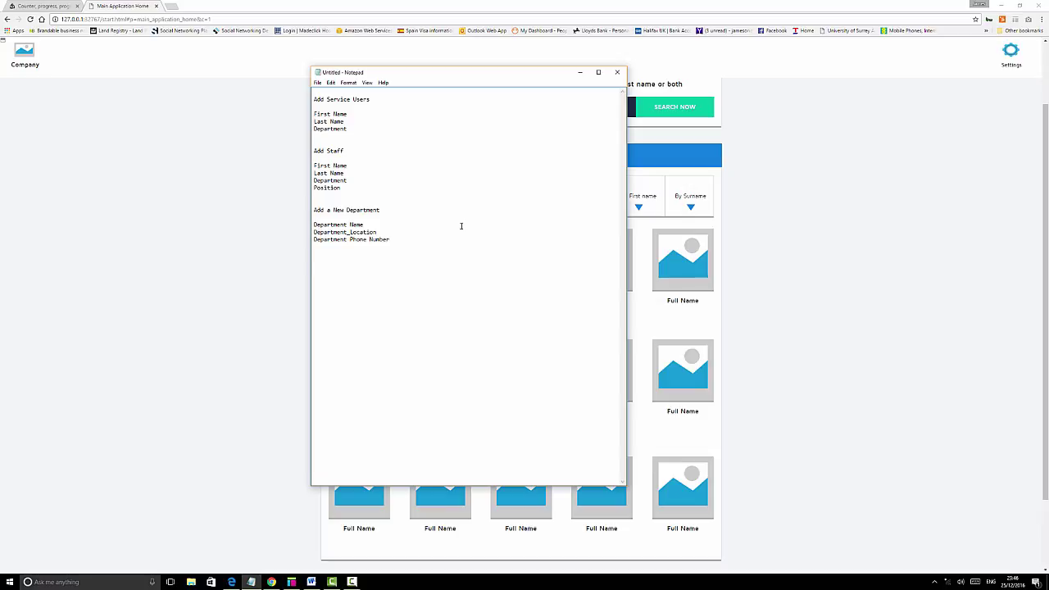
left_click(580, 72)
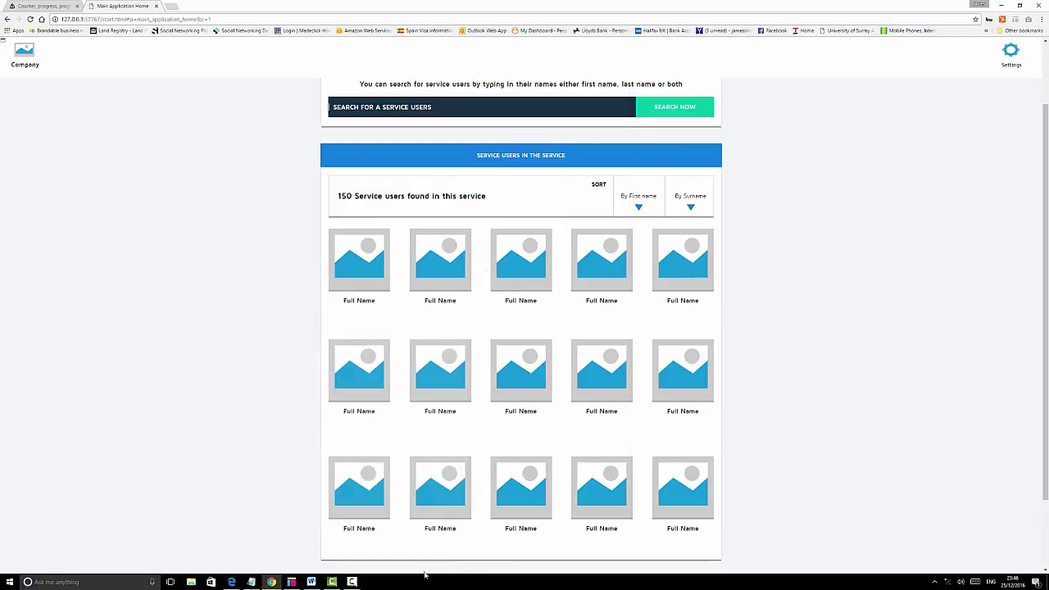
Switch to Word, end the numbered problem list and start an unnumbered paragraph on a second page.
left_click(310, 582)
key("Return")
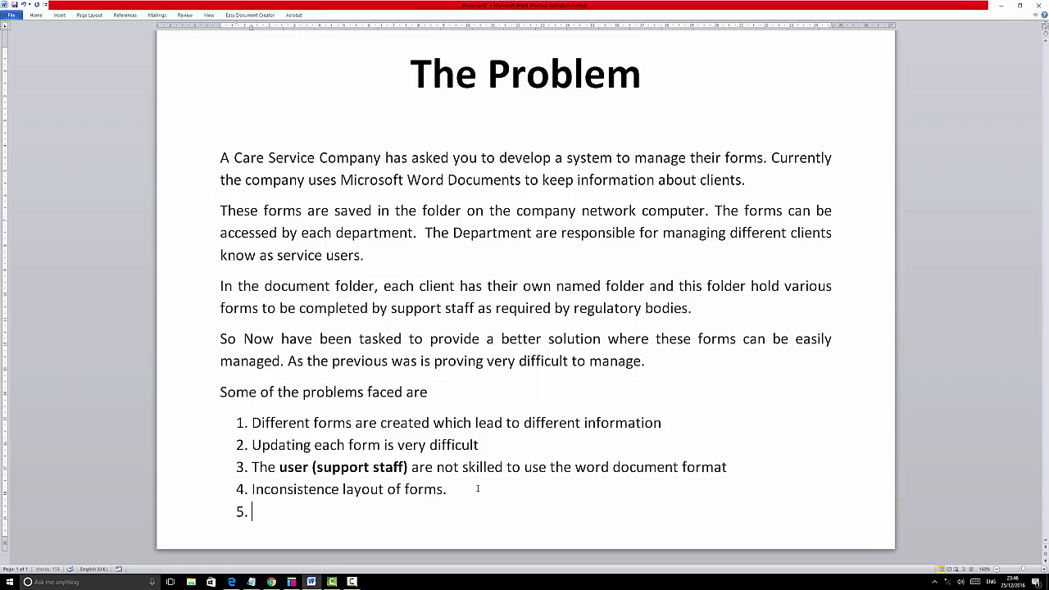
key("Return")
key("Return")
scroll(484, 478, "down", 2)
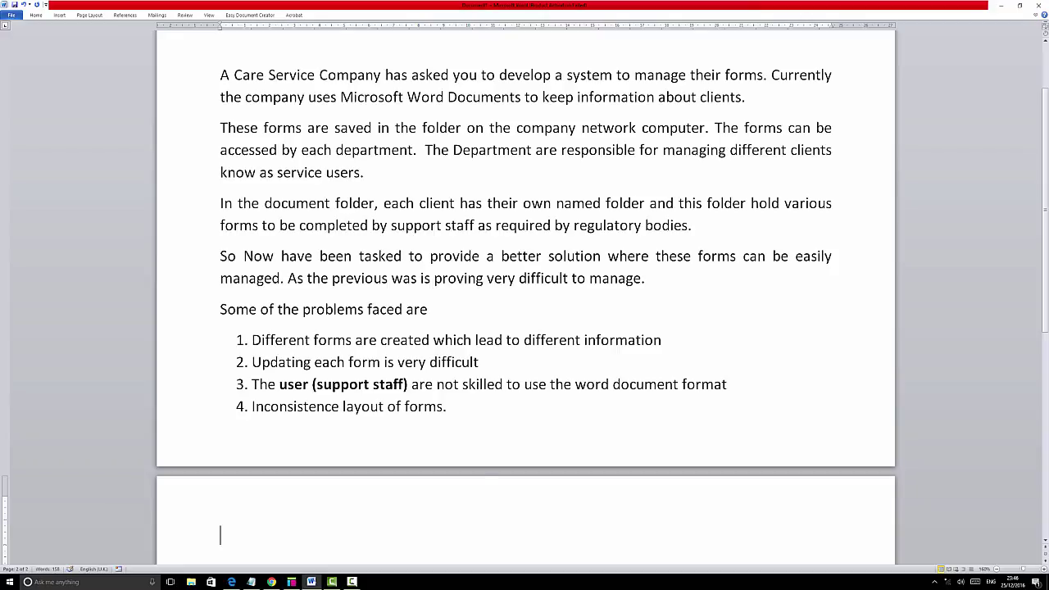
Write the heading "Process to complete a new form? (Application form)" on the second page.
type("Process for")
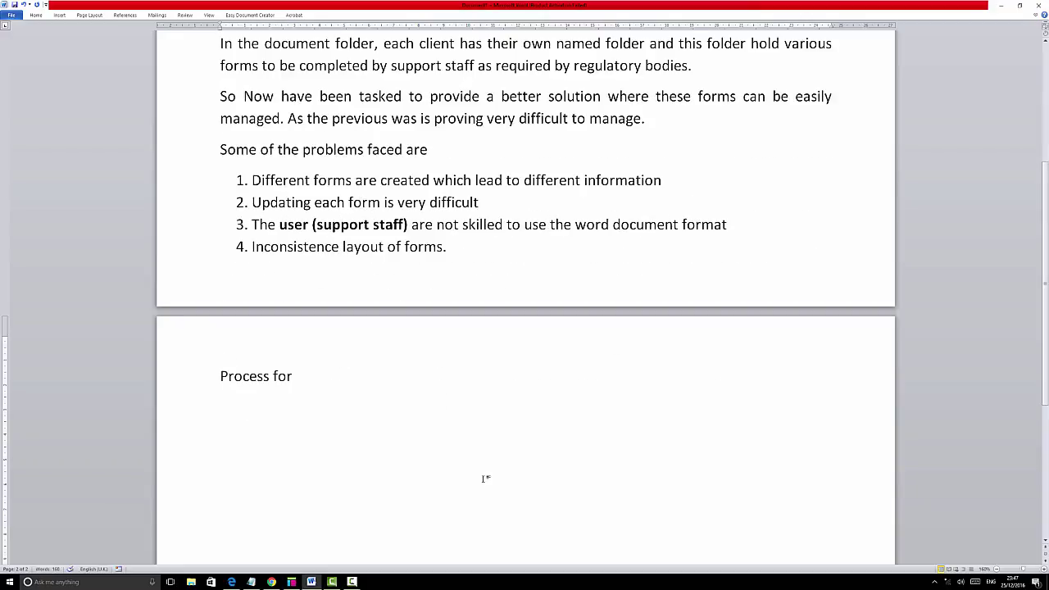
key("BackSpace")
key("BackSpace")
key("BackSpace")
key("BackSpace")
type("to complete a new form")
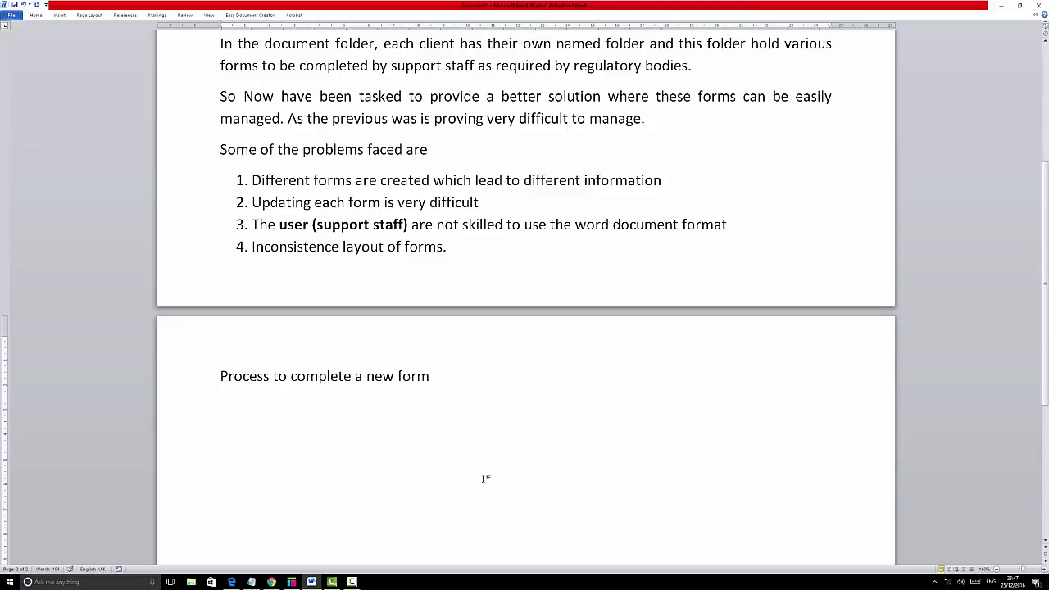
type("?")
type("(Applicatio")
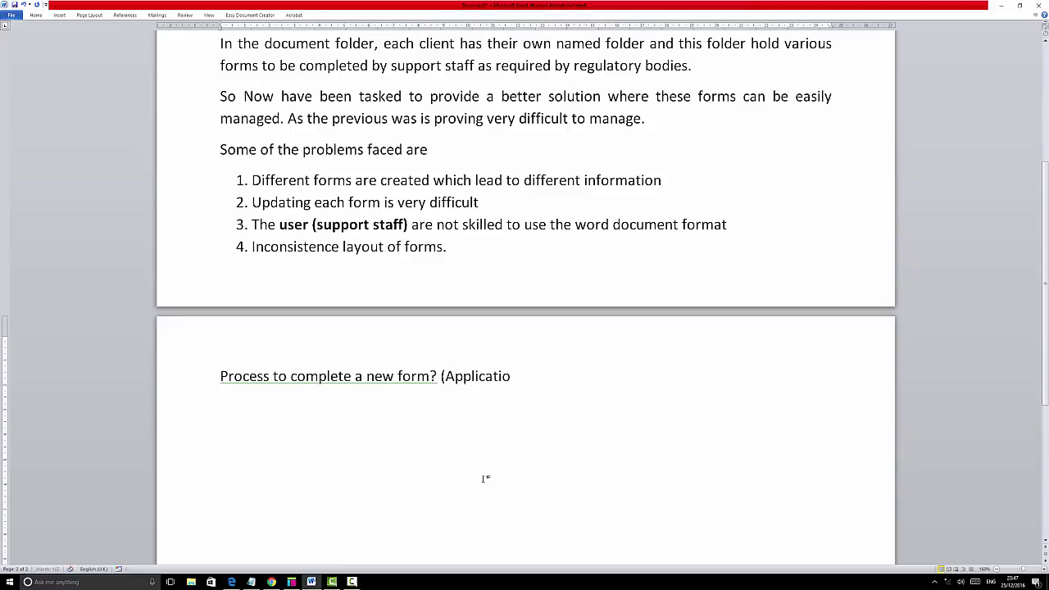
type("n form)")
Start a numbered list below the heading with the items "Homepage" and "Login".
key("Return")
type("1. Homepage")
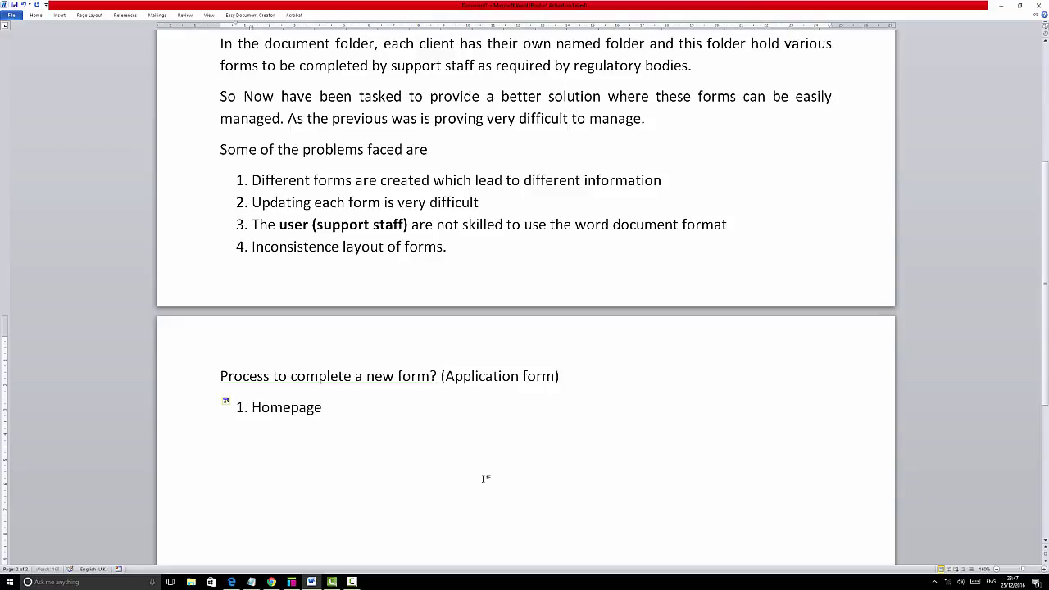
key("Return")
type("Login")
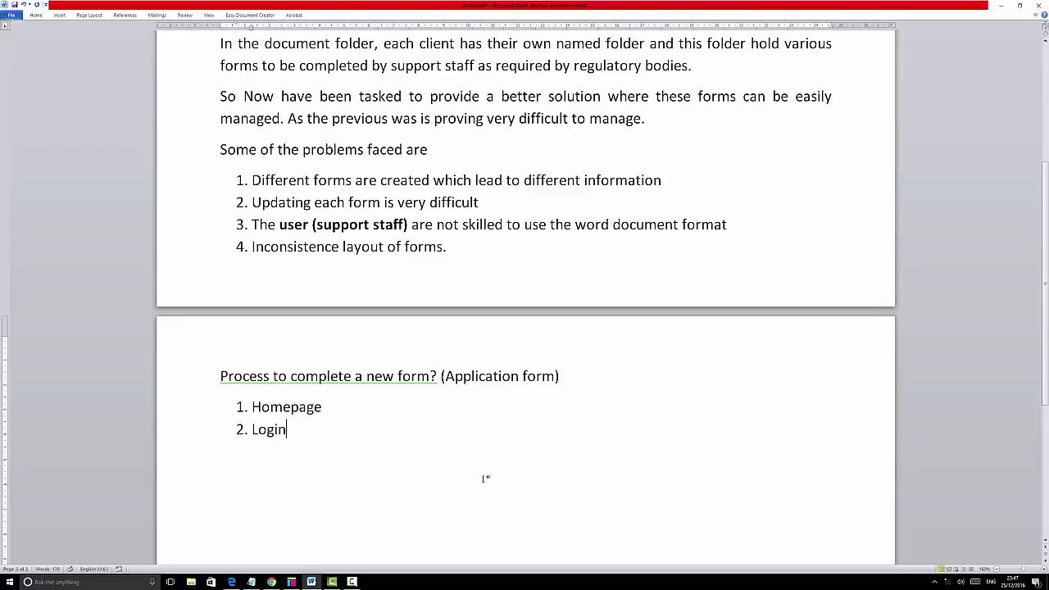
Add the third list item "Select or click service user name".
key("Return")
type("slecte")
key("BackSpace")
key("BackSpace")
key("BackSpace")
key("BackSpace")
key("BackSpace")
type("elect or click service u")
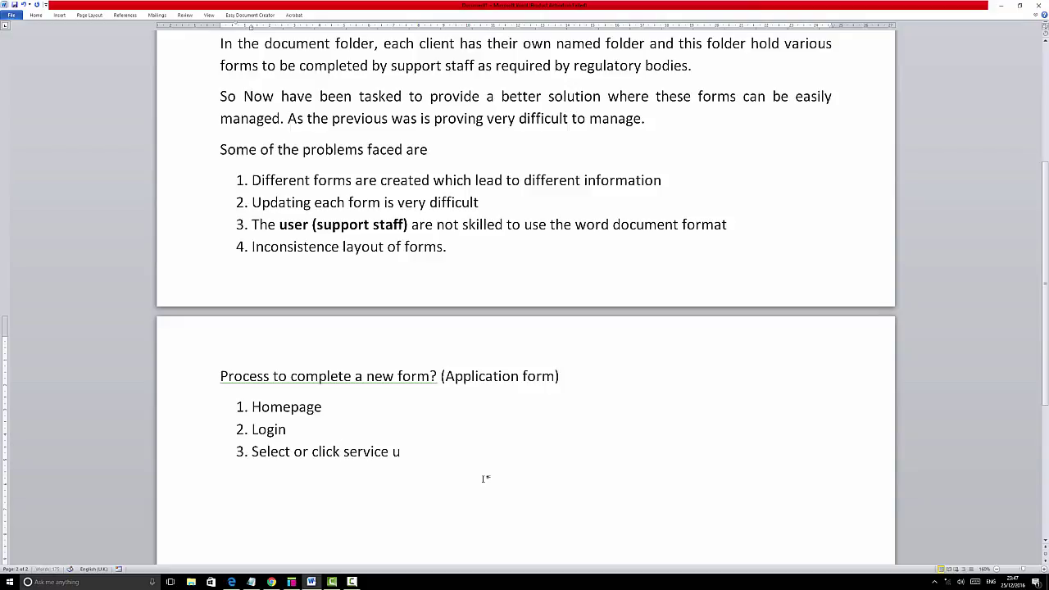
type("ser name")
Add the list items "Select the form to complete" and "Fill the form".
key("Return")
type("sle")
key("BackSpace")
key("BackSpace")
type("elect ")
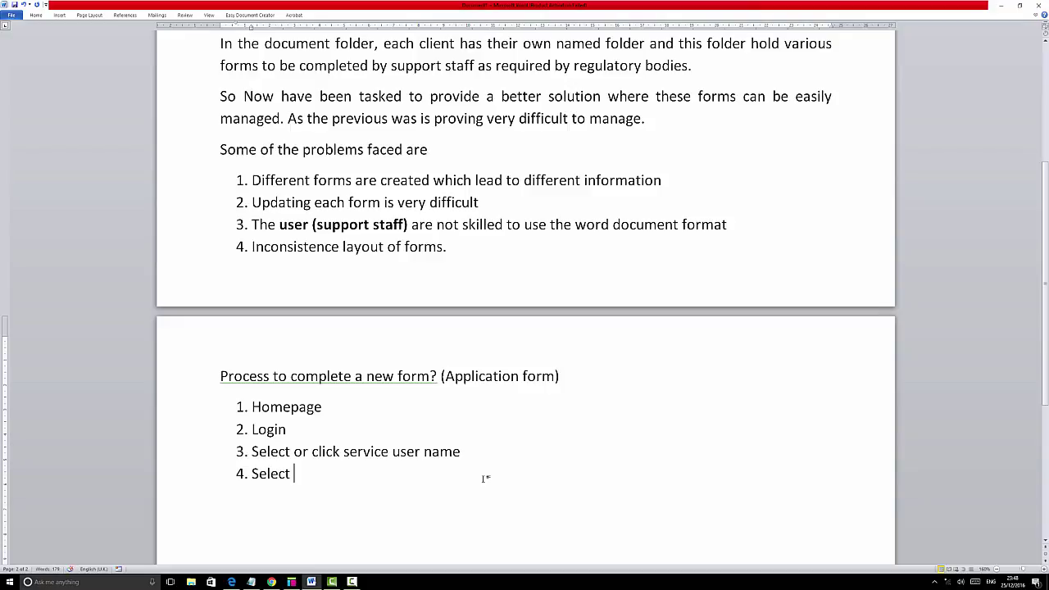
type("the form to complete")
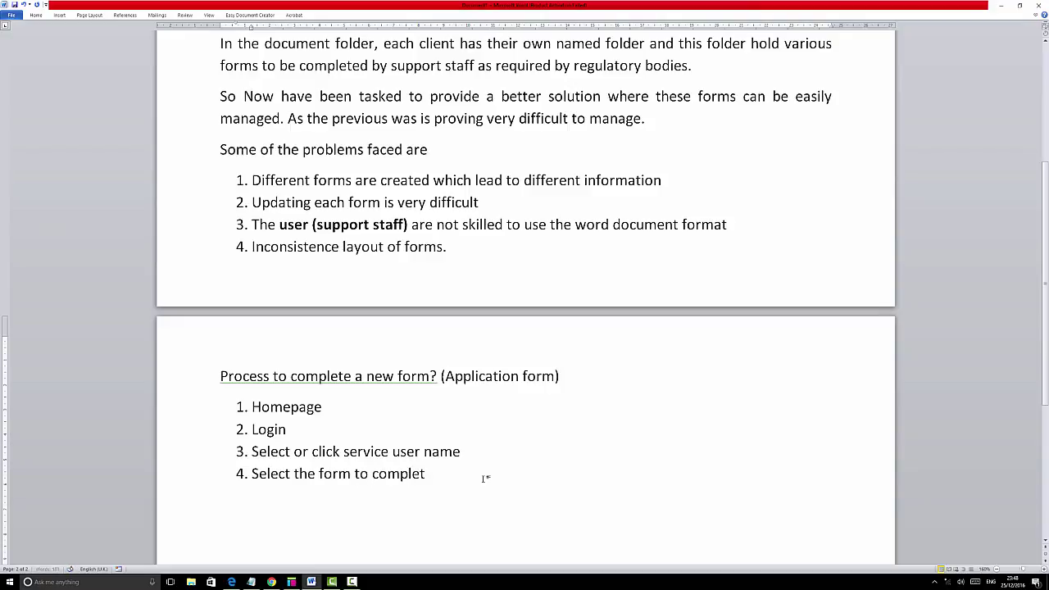
key("Return")
type("Fill the form")
Add the sixth list item "Submit the form (Send by email, export to pdf, print)".
key("Return")
type("S")
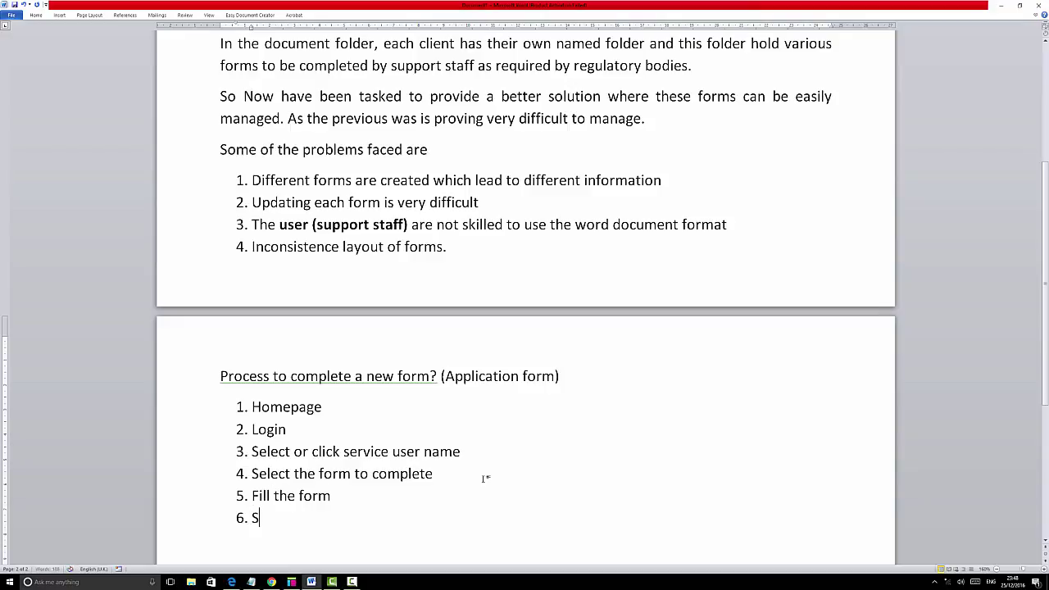
type("ubmit t")
key("BackSpace")
type("the form ")
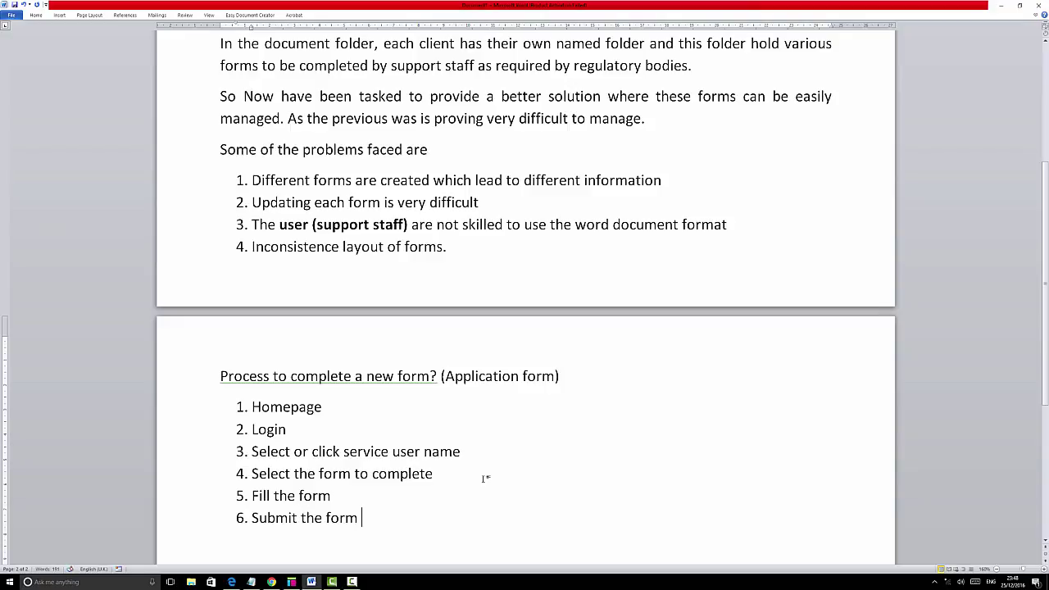
type("(Send by email, d")
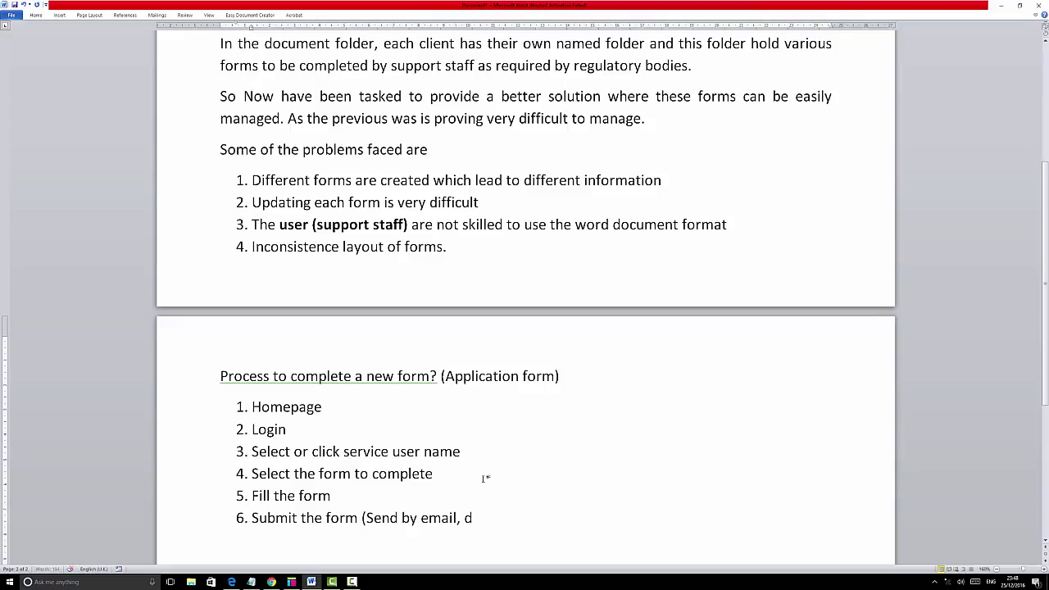
type("o")
key("BackSpace")
key("BackSpace")
type("export to pdf, print)")
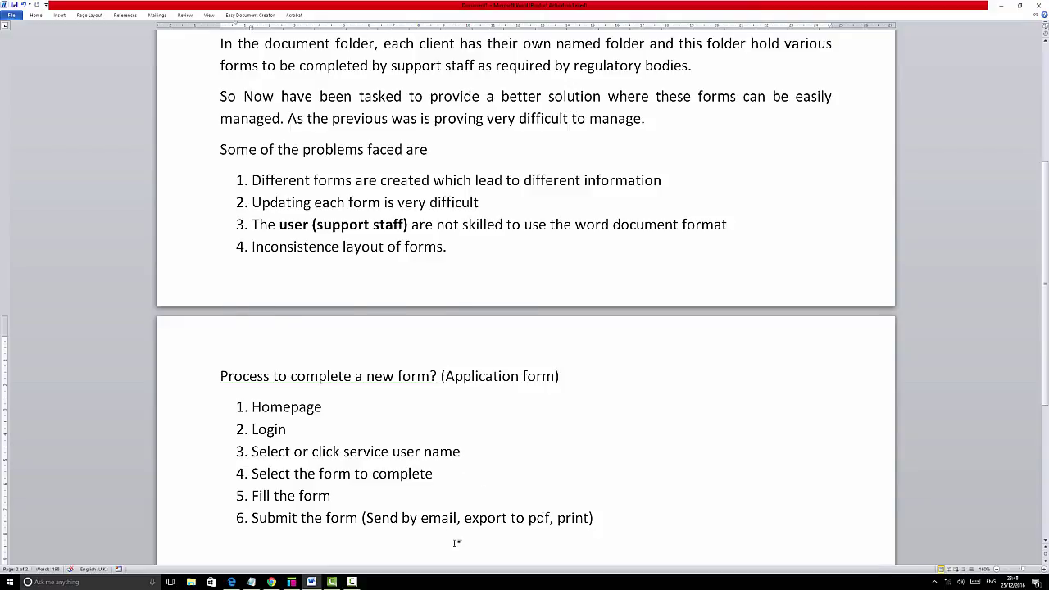
Write the heading "Previous Process to complete a new form (Application form)" below the first list, leaving a blank line between them.
scroll(456, 543, "down", 3)
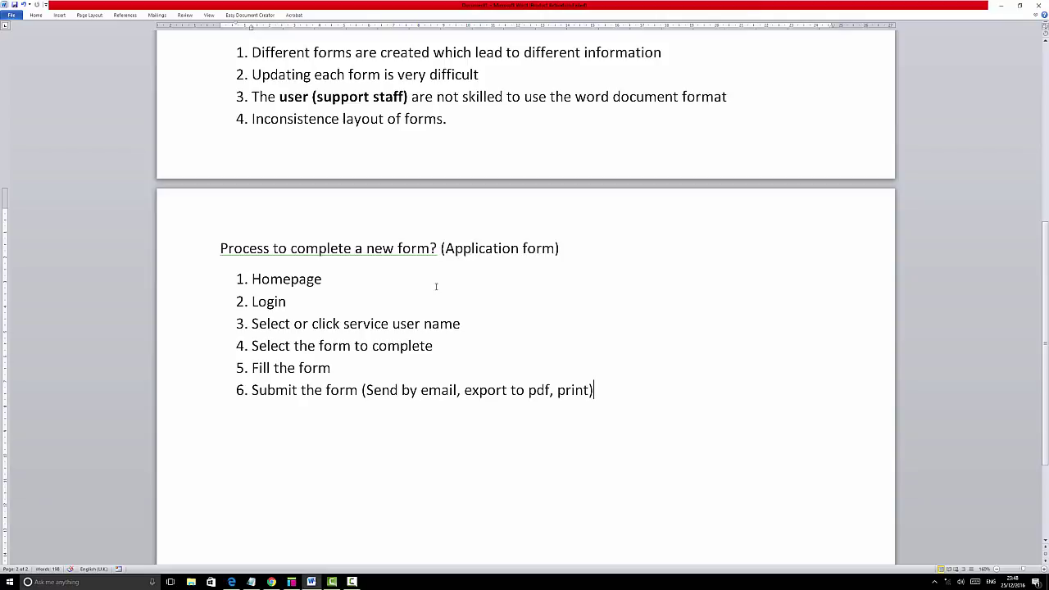
scroll(436, 284, "up", 5)
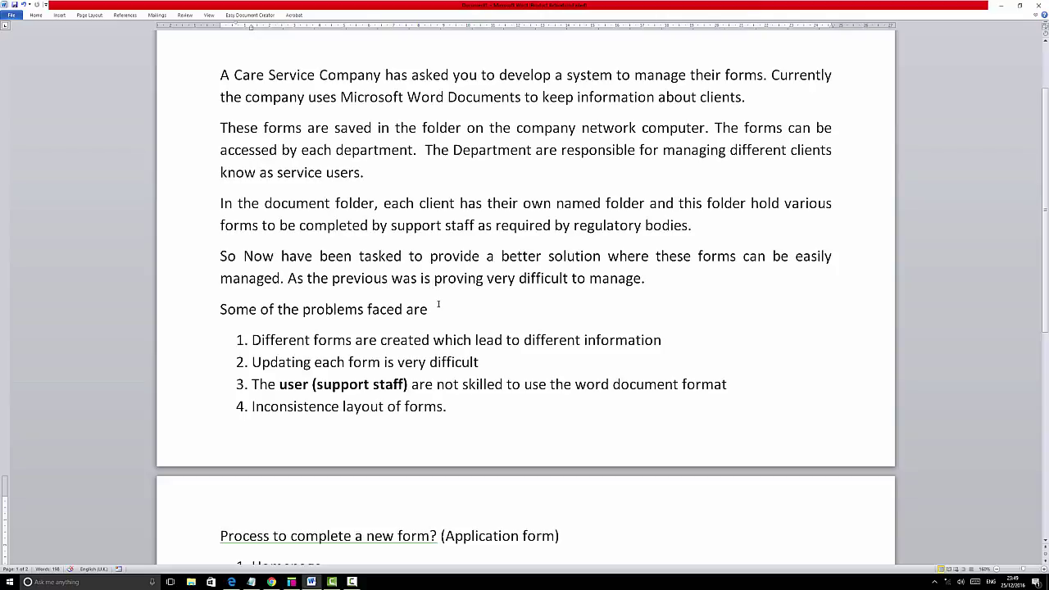
scroll(439, 304, "down", 3)
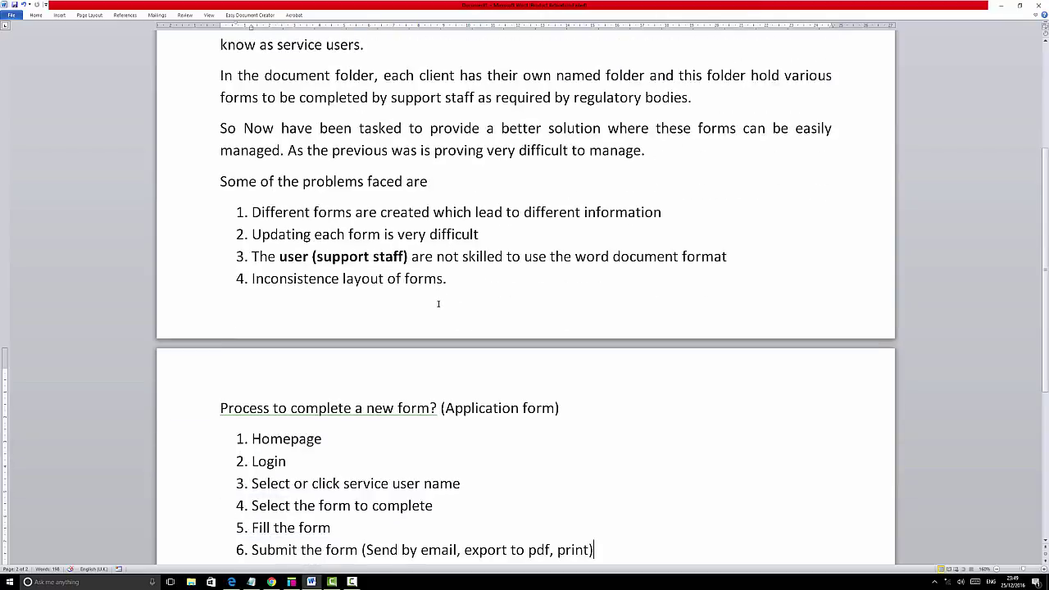
scroll(438, 304, "down", 3)
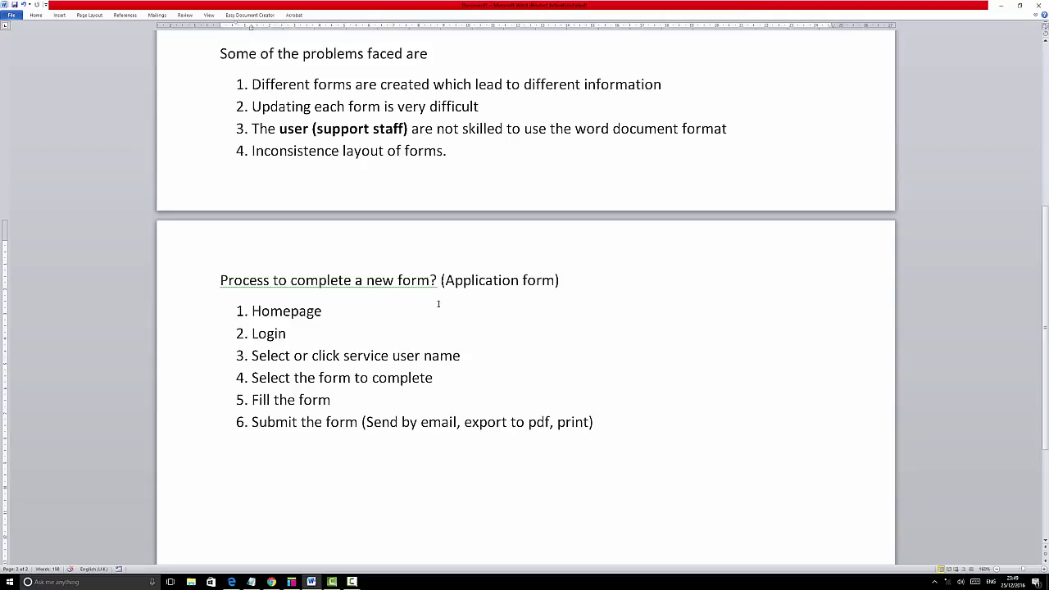
scroll(438, 304, "down", 2)
key("Return")
key("Return")
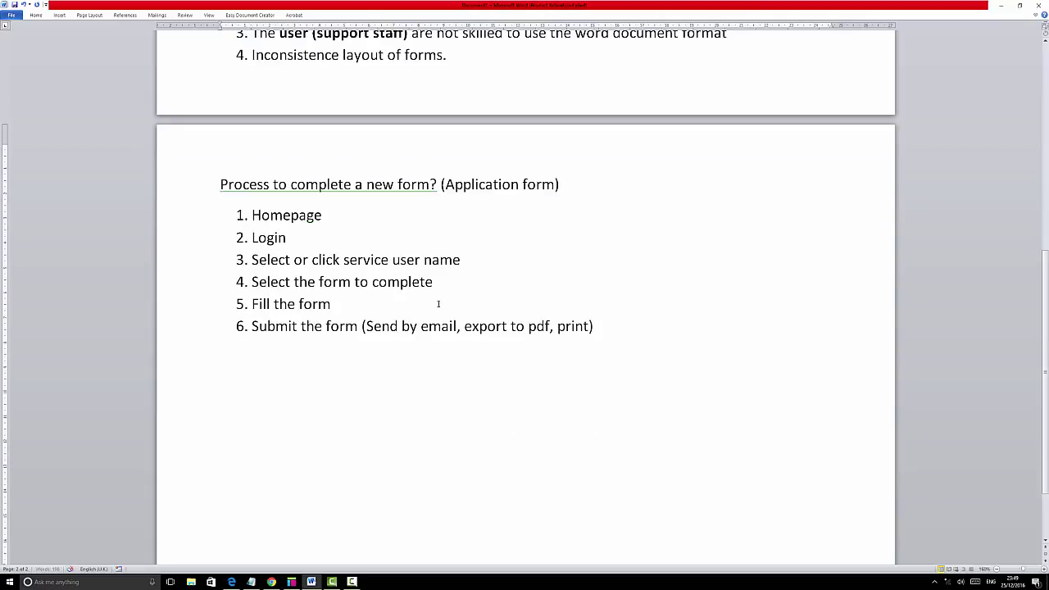
type("Previous Process to c")
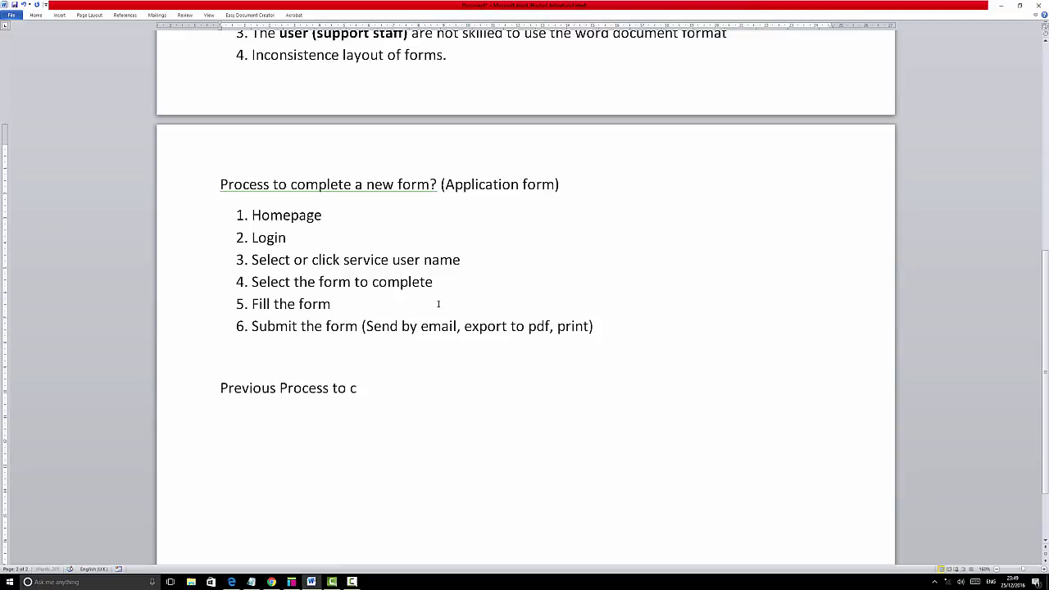
type("omplete a new form (")
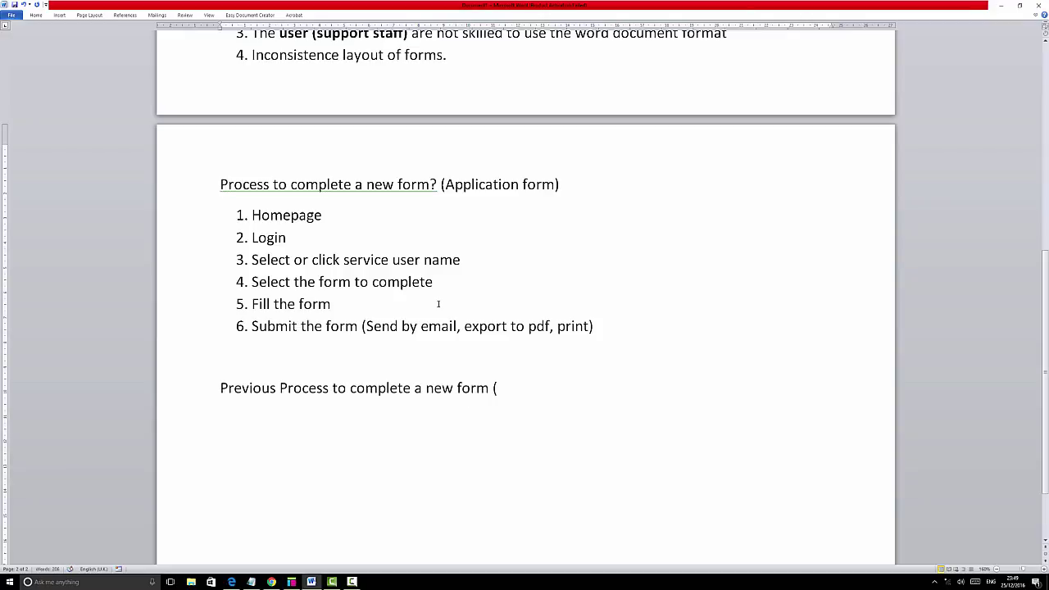
type("Application form)")
key("Return")
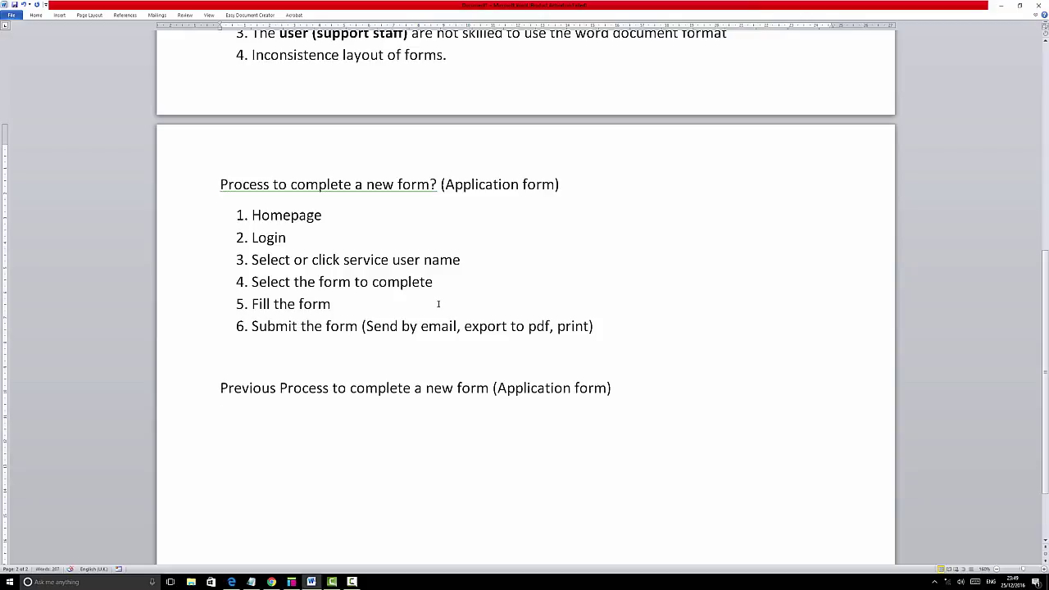
Start a new numbered list below the second heading with the item "Access network drive".
type("1.")
type("Access netwo")
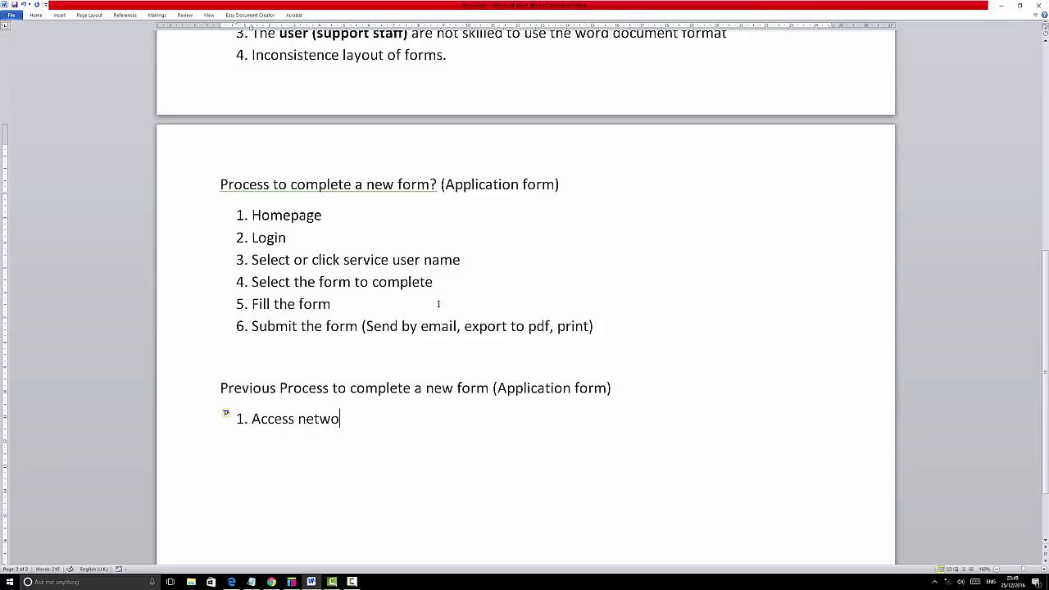
type("rk d")
key("BackSpace")
type("k drive")
Add the second list item "Locate department folder" to the previous process.
key("Return")
type("Locate netwo")
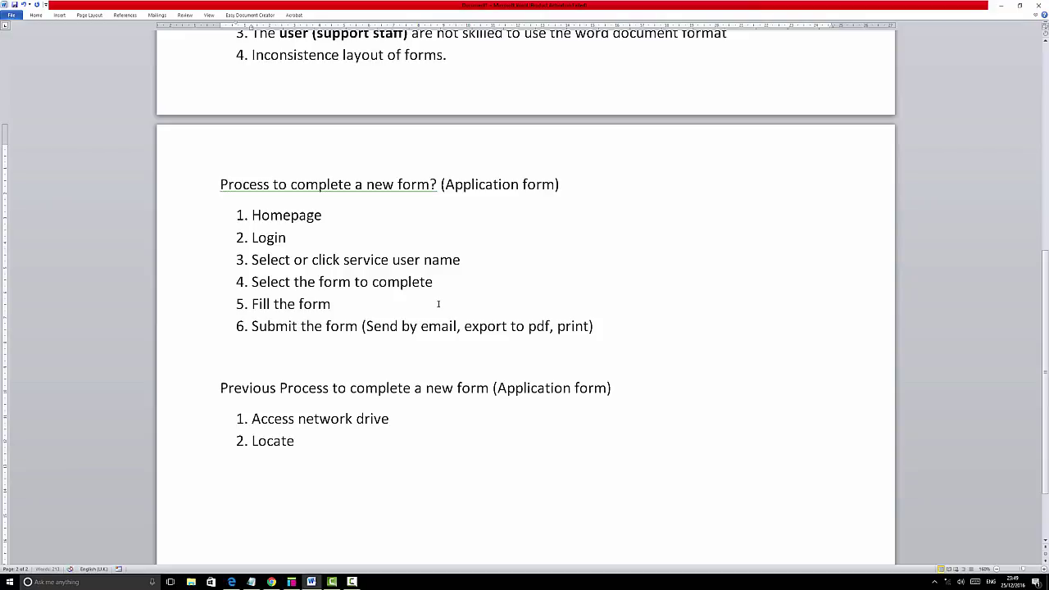
key("BackSpace")
type("ork folder")
key("Left")
key("Left")
key("Left")
key("Left")
key("Left")
key("Left")
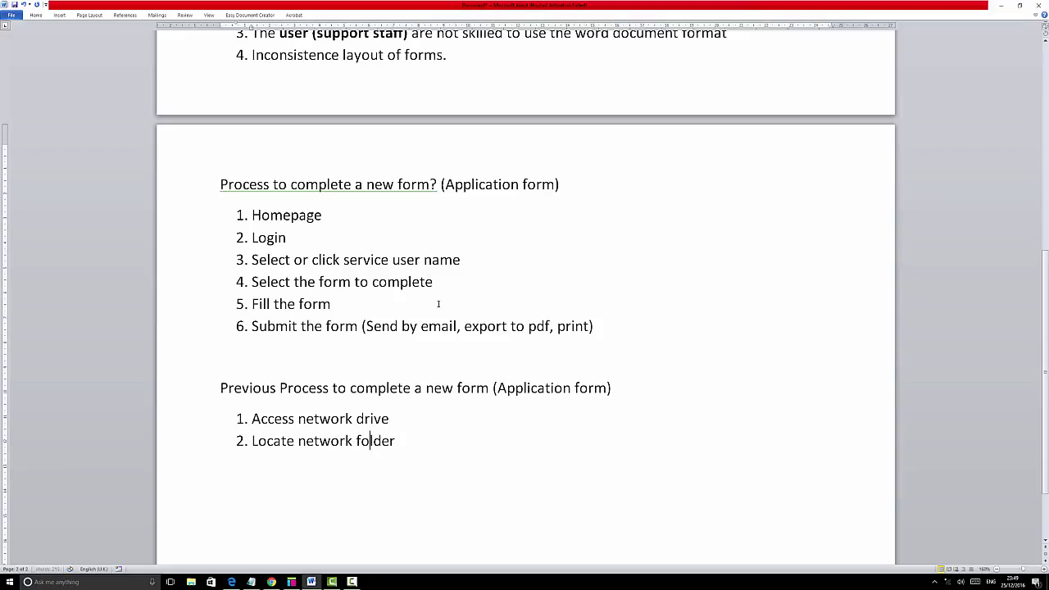
key("BackSpace")
key("BackSpace")
key("BackSpace")
key("BackSpace")
key("BackSpace")
key("BackSpace")
key("BackSpace")
key("BackSpace")
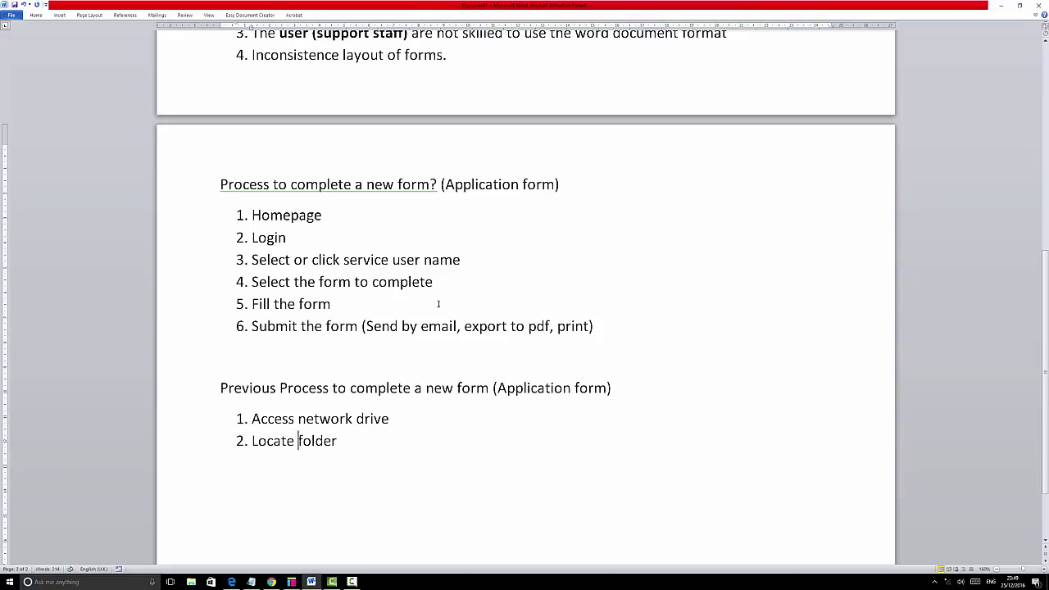
type("department")
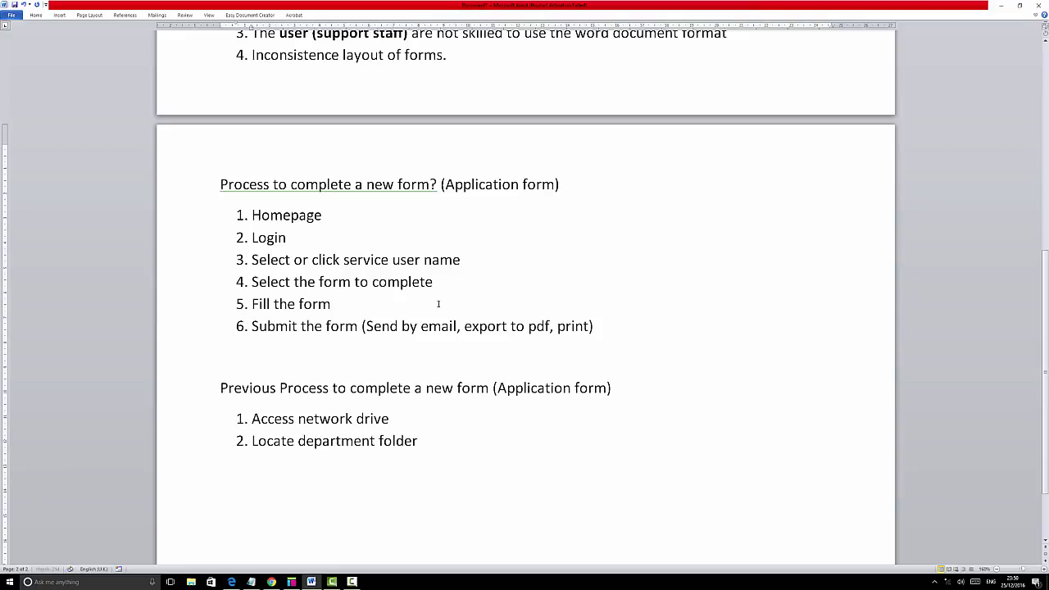
Add the list items "Locate the service users folder" and "Location the form" to the previous process.
key("Right")
key("Right")
key("Right")
key("Right")
key("Right")
key("Right")
key("Return")
type("Locate the service users folder")
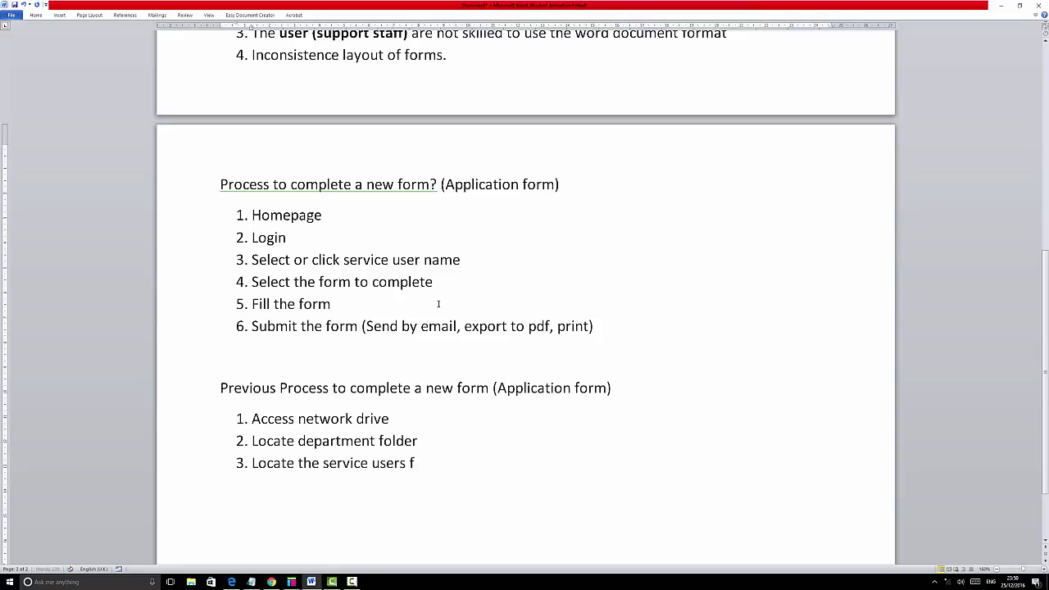
key("Return")
type("Location the form")
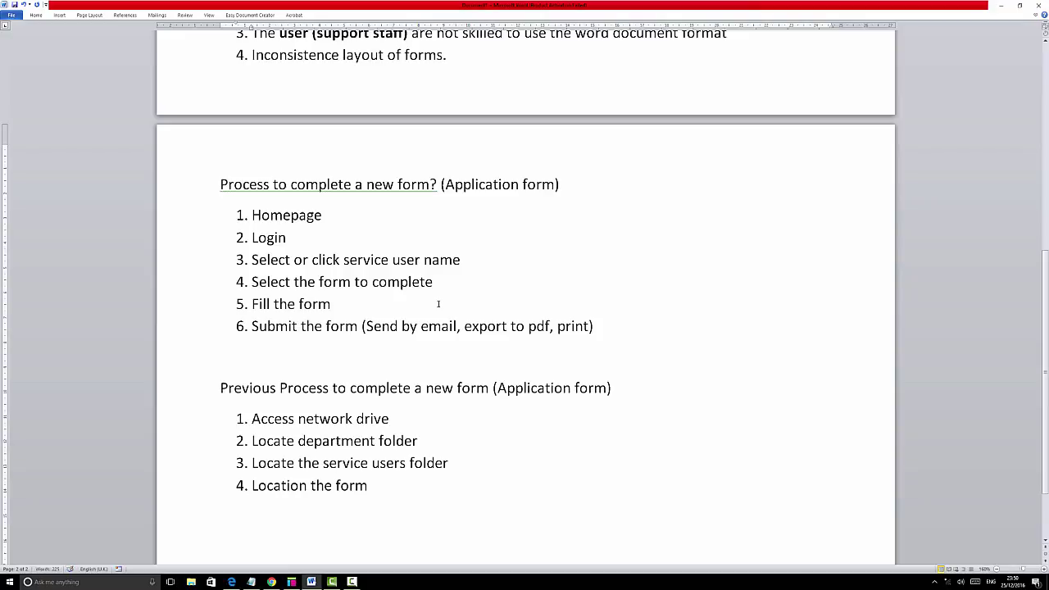
Add the fifth list item "Open the form in MS Word" to the previous process.
key("Return")
type("Op")
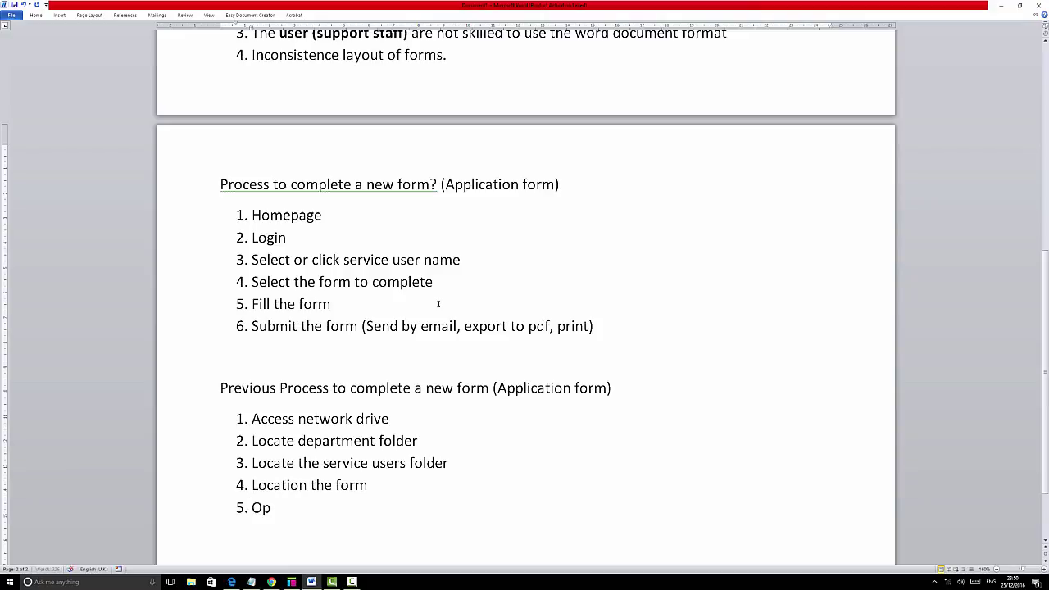
type("en the form in MS Wro")
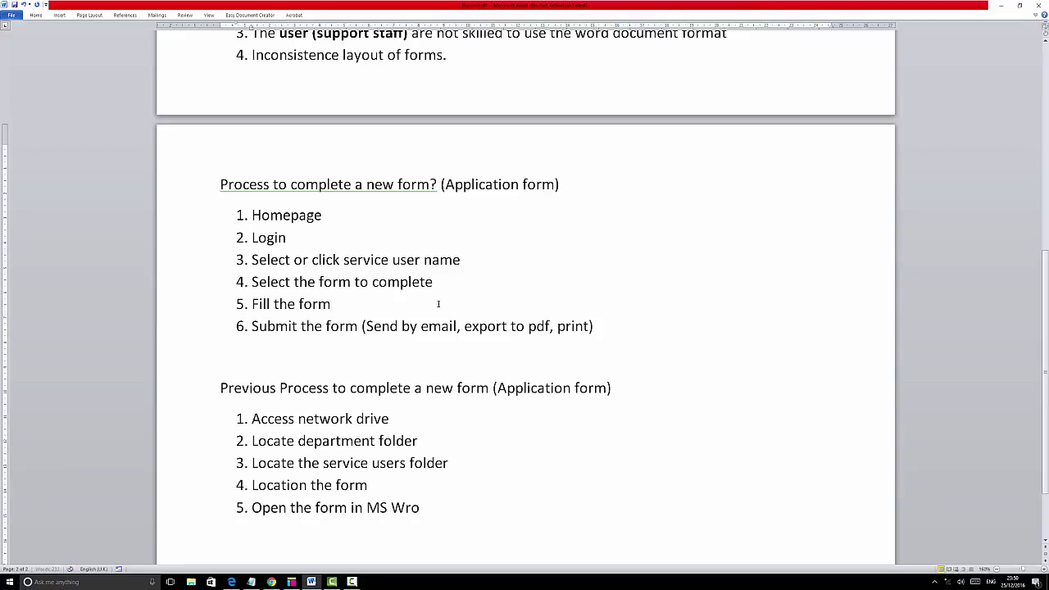
key("BackSpace")
key("BackSpace")
type("ord")
Add the sixth list item "Fill out the form" to the previous process.
key("Return")
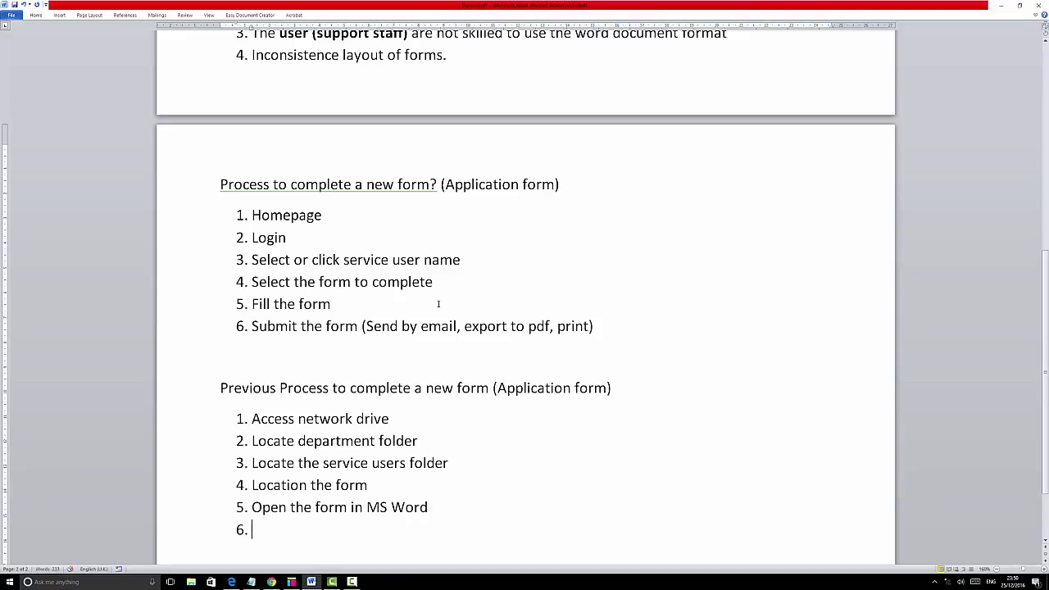
type("S")
key("BackSpace")
type("Comp")
key("BackSpace")
key("BackSpace")
key("BackSpace")
key("BackSpace")
type("Fill out the form")
Add the seventh list item "Save the form on the department on the network drive" to the previous process.
key("Return")
type("S")
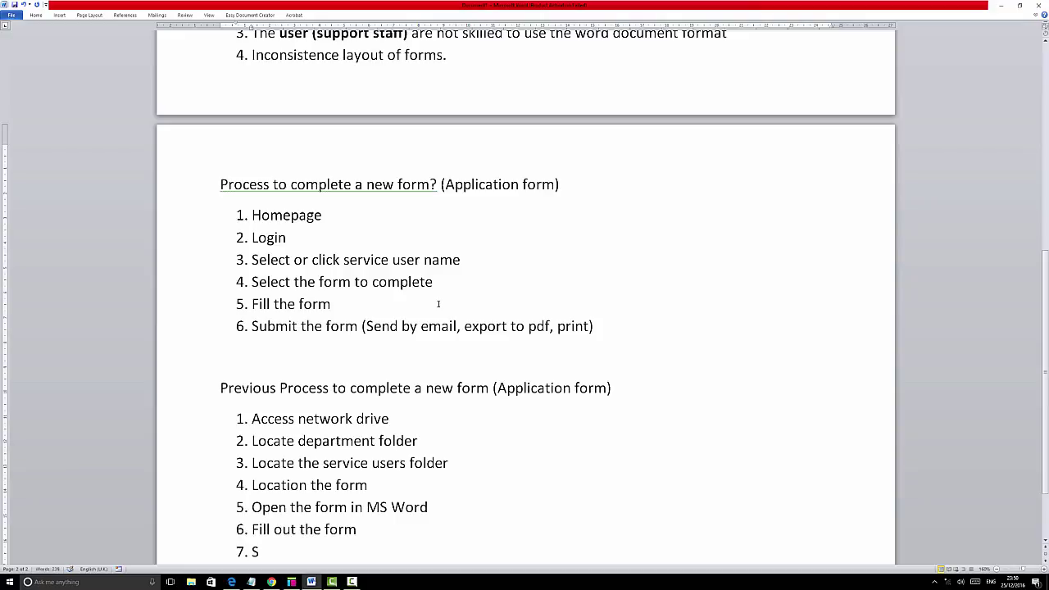
type("ave the form on the net")
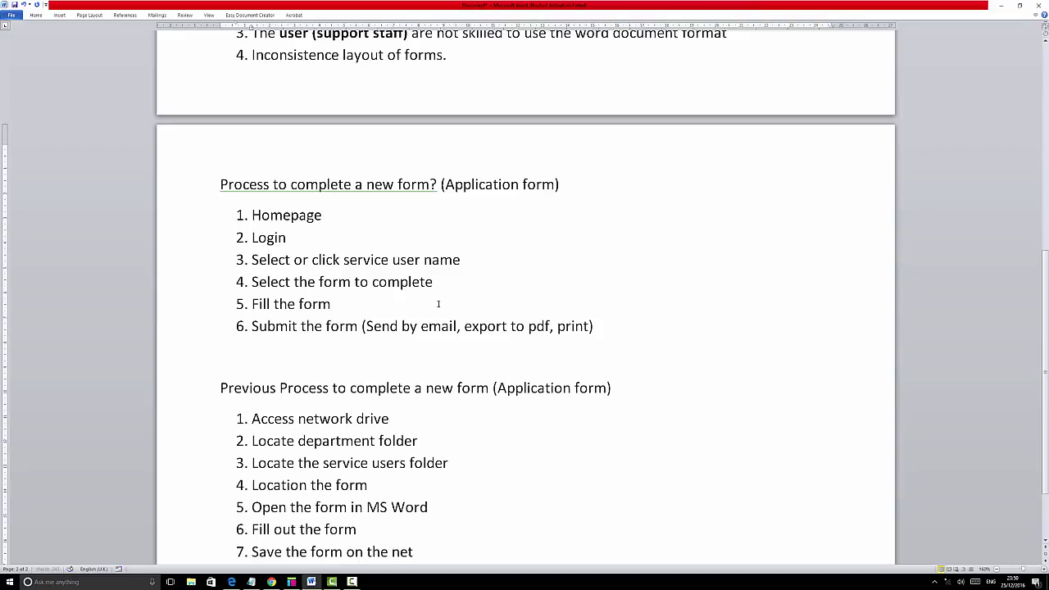
type("work drive")
key("Left")
key("Left")
key("Left")
key("Left")
key("Left")
key("Left")
key("Left")
key("Left")
key("Left")
key("Left")
key("Left")
key("Left")
key("Left")
key("Left")
key("Left")
key("Left")
key("Right")
key("Right")
type("department")
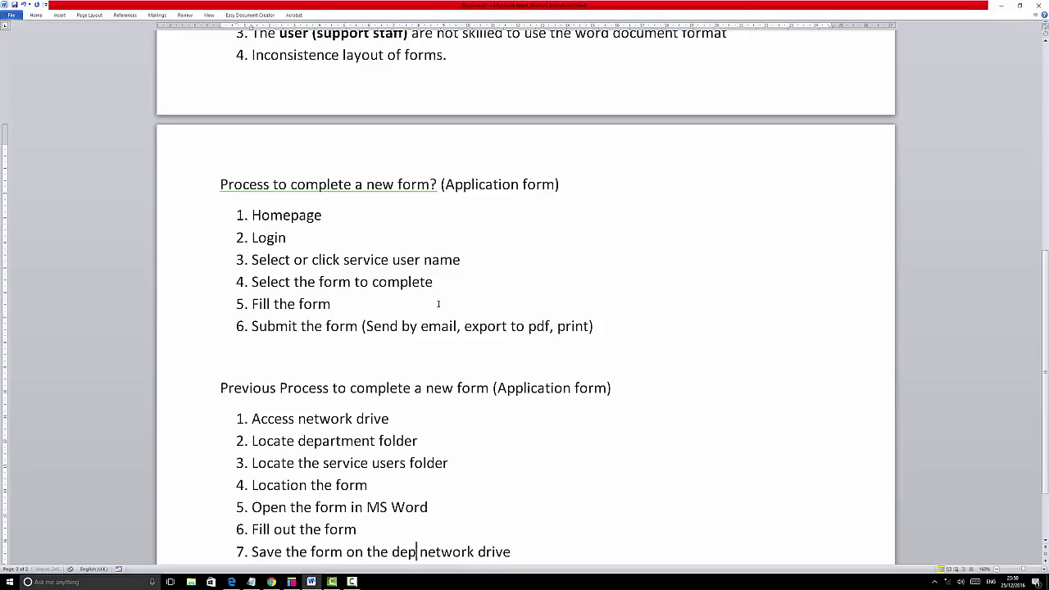
type(" on the")
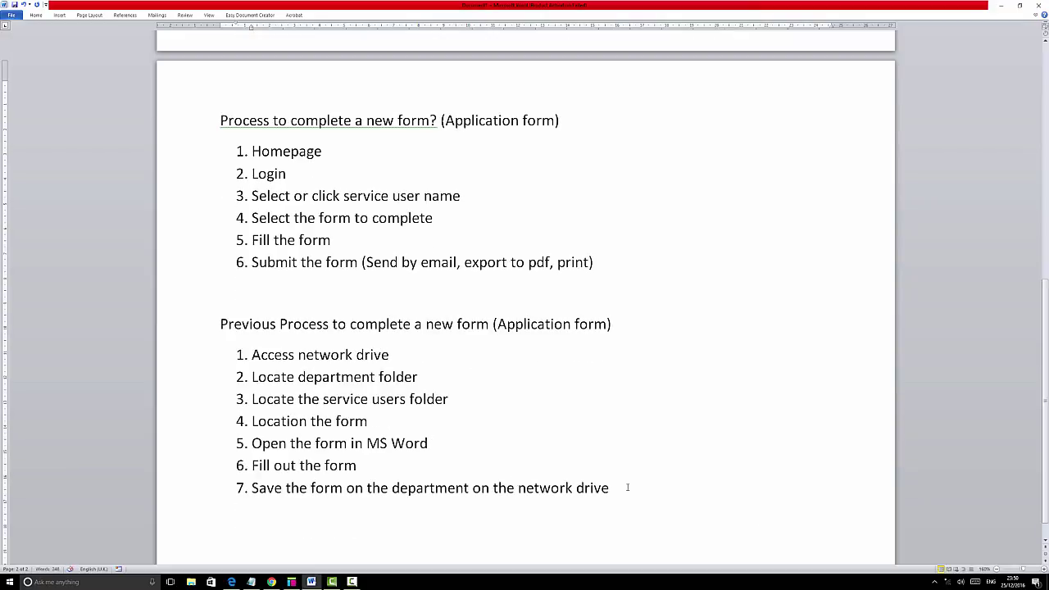
Add the list items "Open email account" and "Create new email" to the previous process.
key("End")
key("Return")
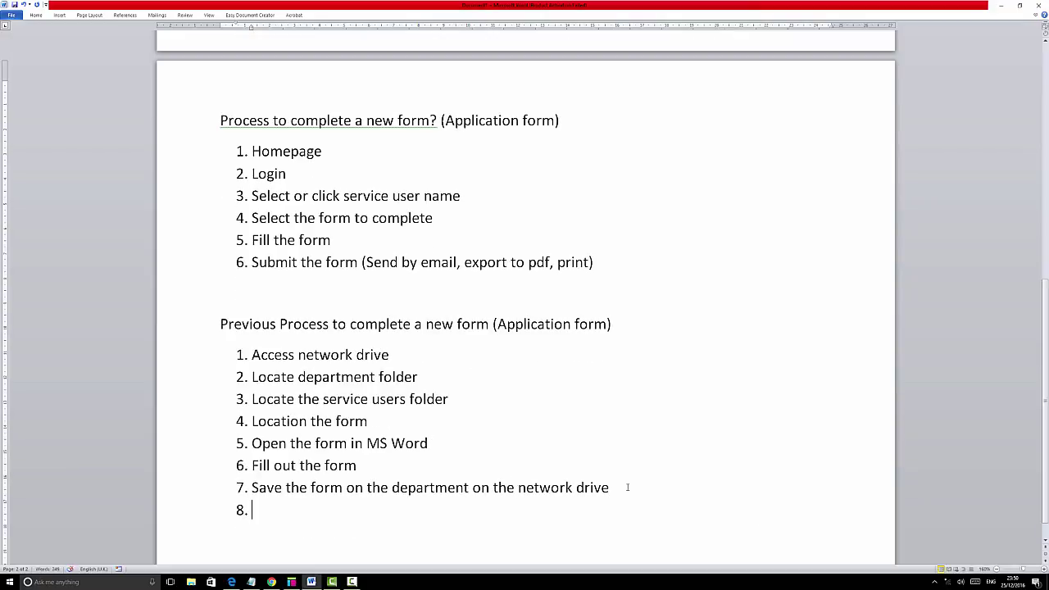
type("Open email a")
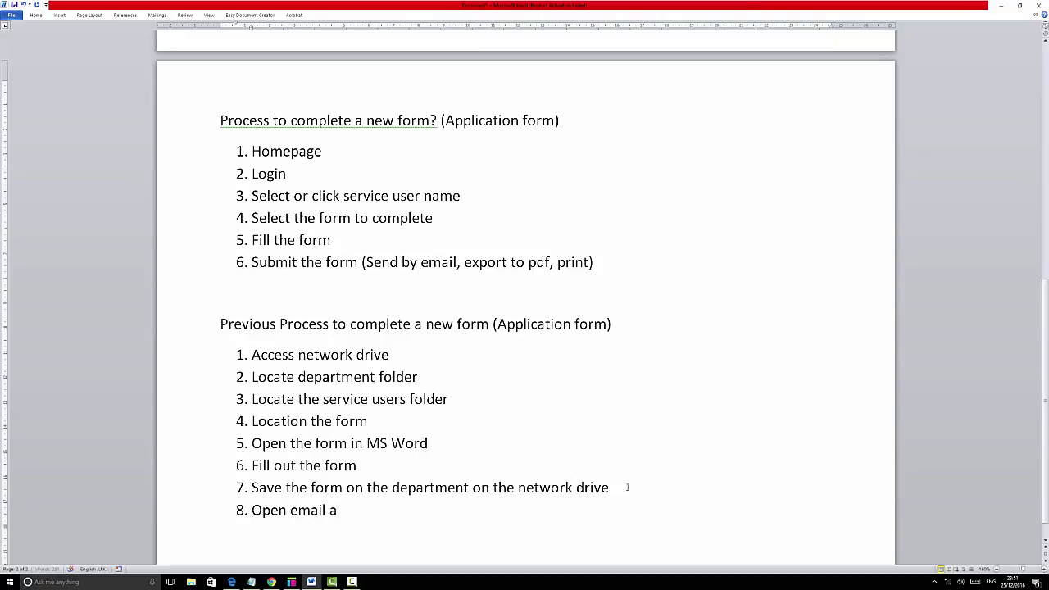
type("ccount")
key("Return")
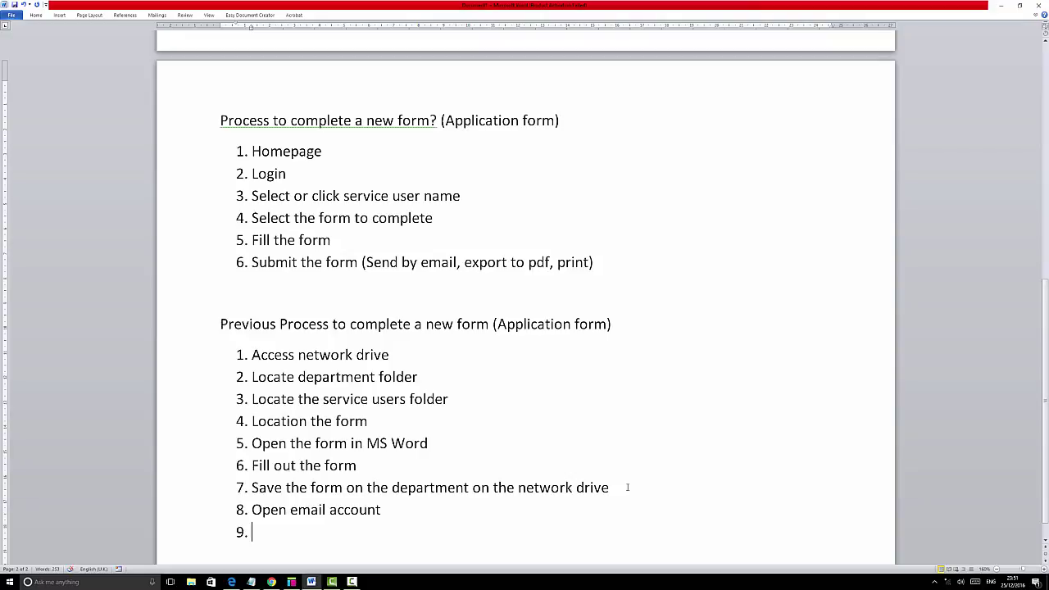
type("Create ne")
type("w ema")
key("BackSpace")
type("email")
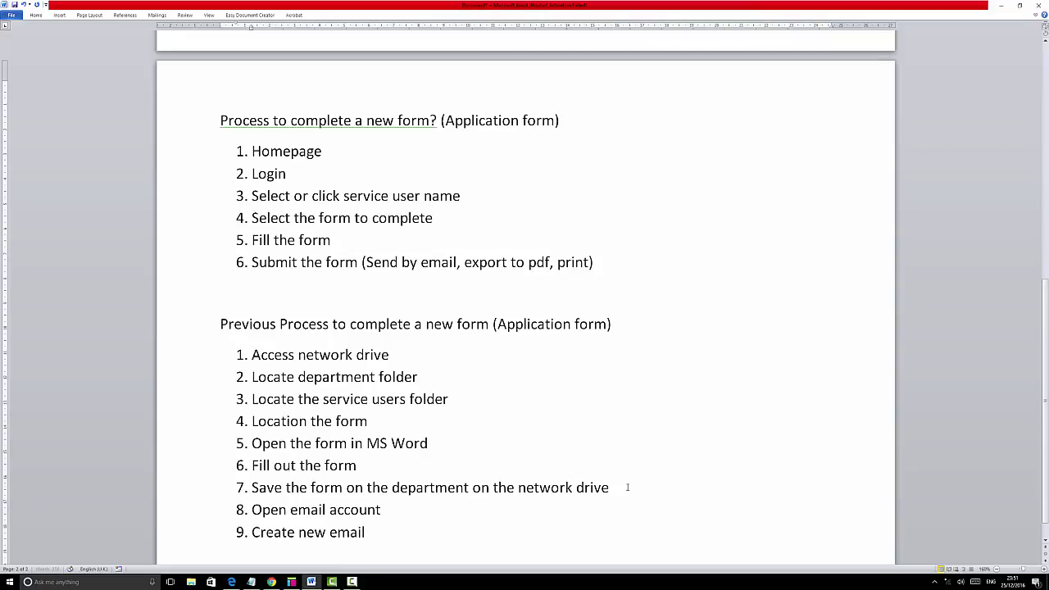
key("Return")
key("BackSpace")
key("ctrl+Return")
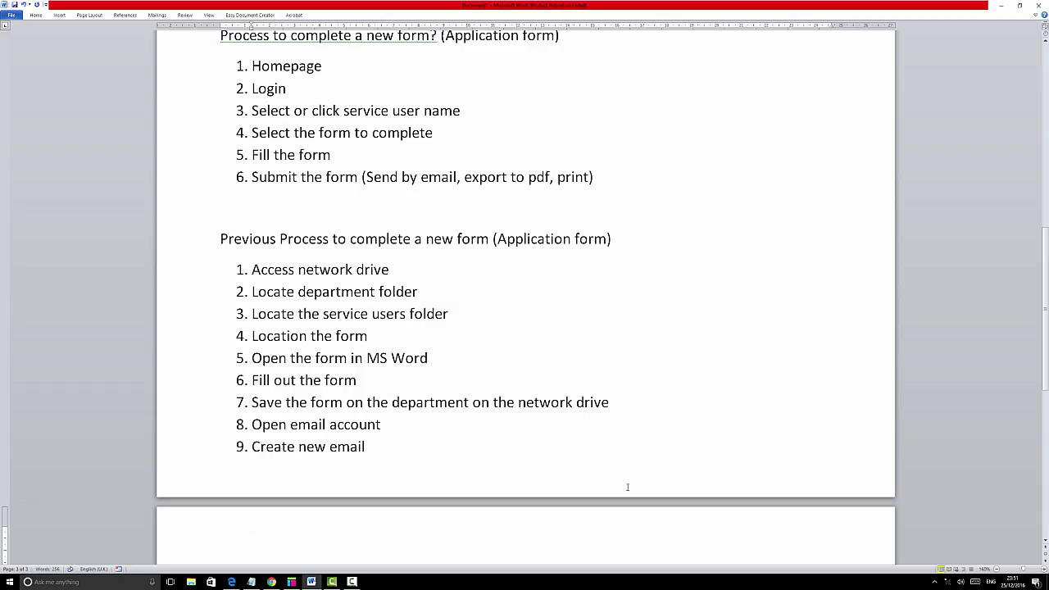
key("BackSpace")
key("ctrl+z")
key("BackSpace")
key("BackSpace")
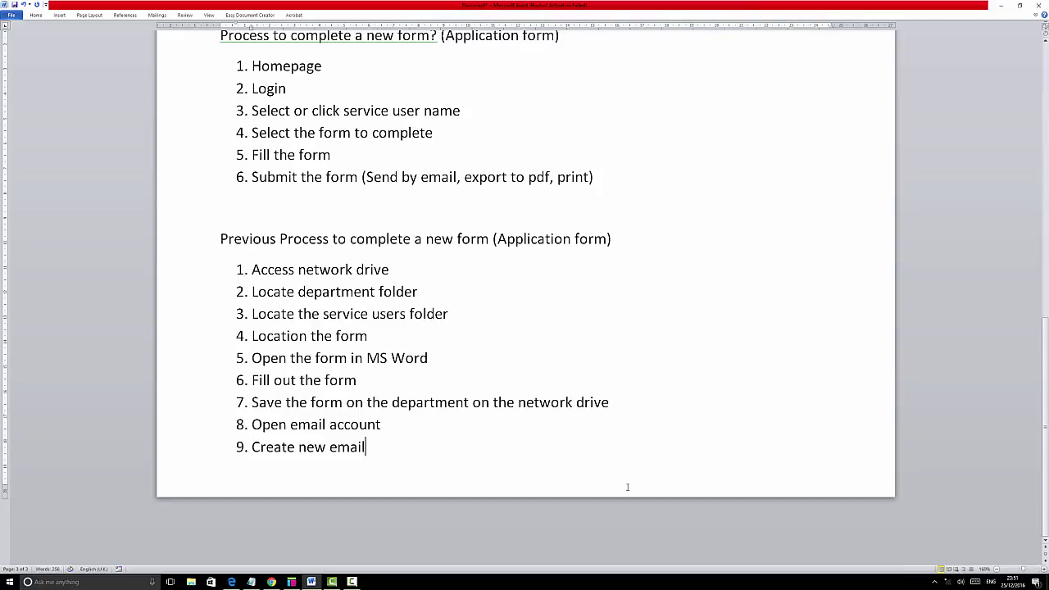
Add the tenth list item "Attached file to email" to the previous process.
key("Return")
type("Attac")
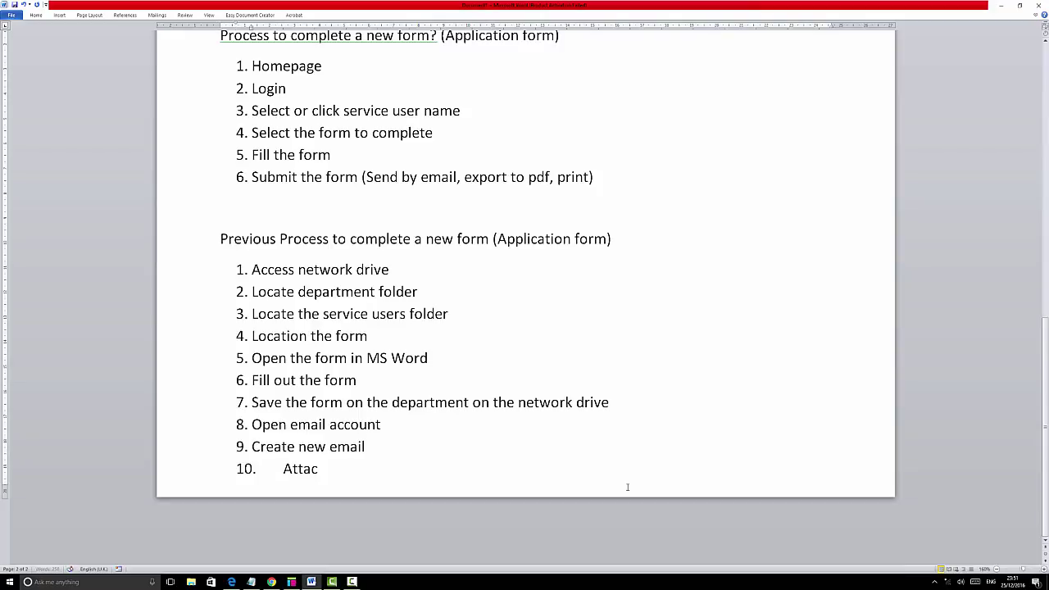
type("hed file to email")
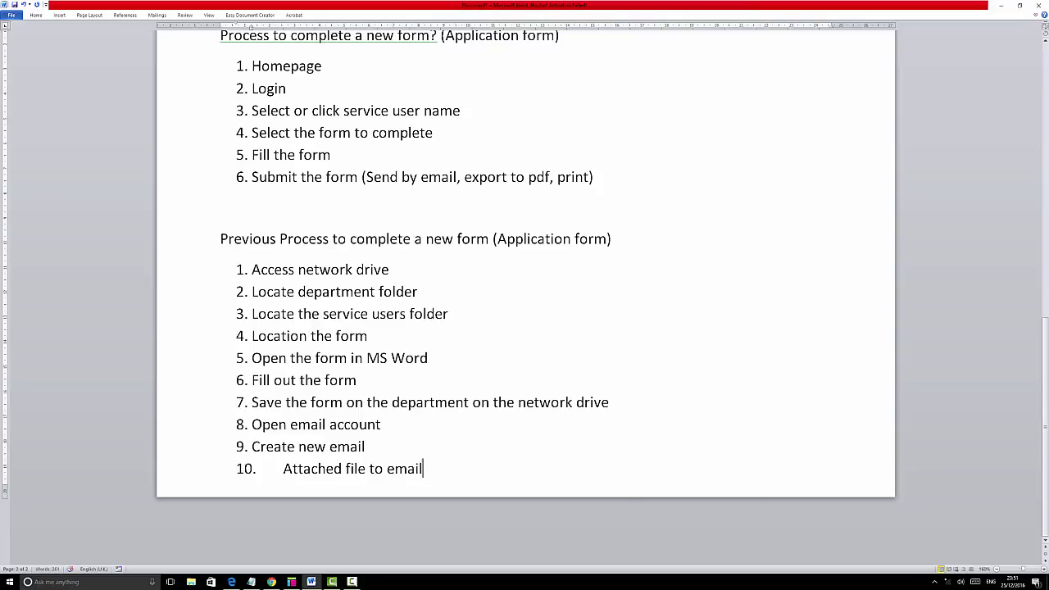
Remove the numbering from "Attached file to email" and move that line to a new page with a page break.
left_click(283, 469)
key("BackSpace")
key("BackSpace")
key("ctrl+Return")
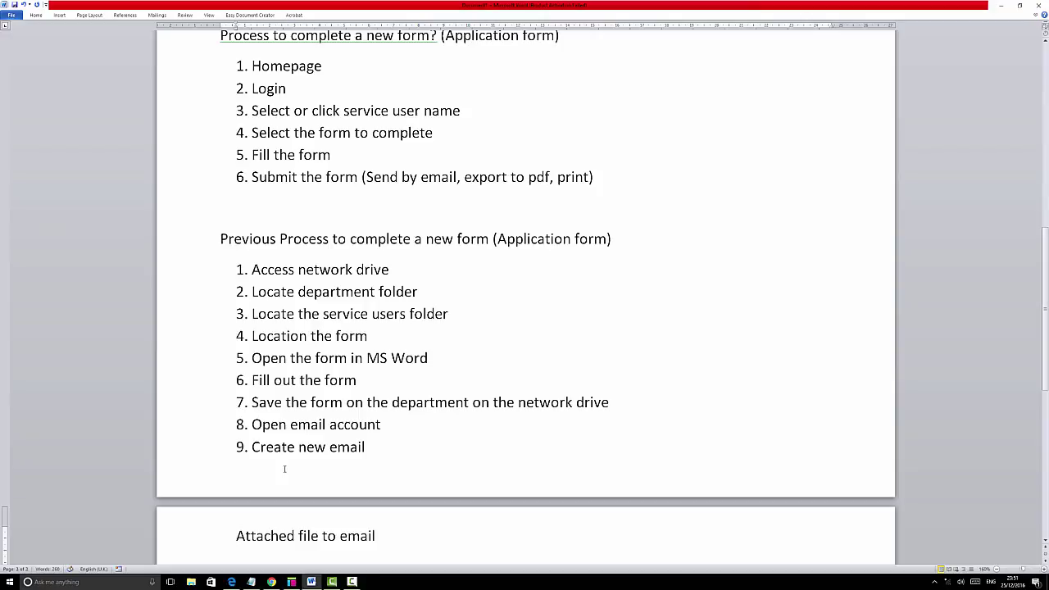
Restore "Attached file to email" as the tenth numbered item of the previous process and add "Send" as the eleventh.
key("BackSpace")
key("BackSpace")
key("Return")
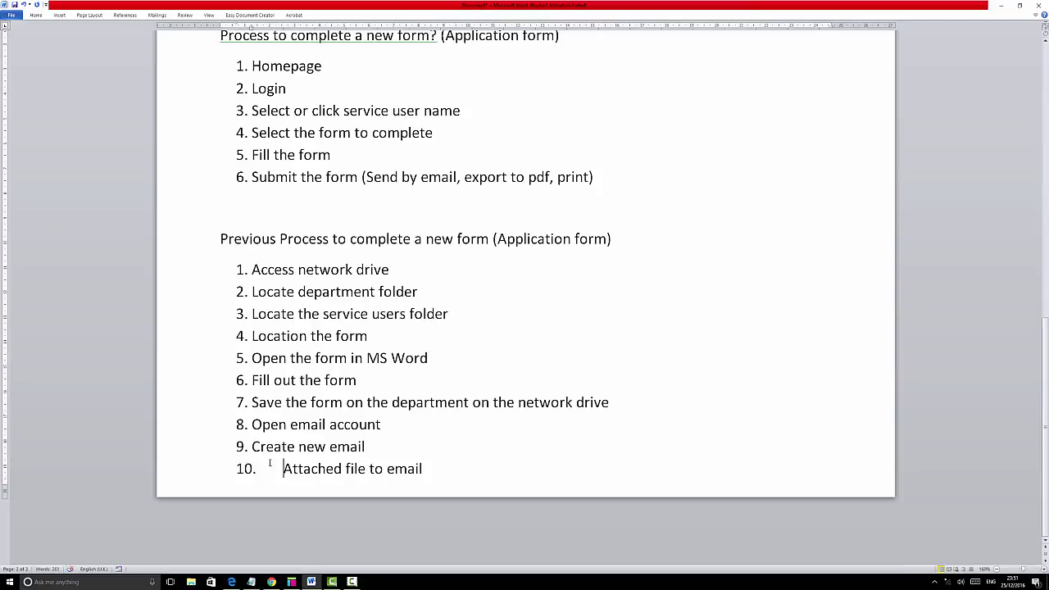
left_click(430, 467)
key("Return")
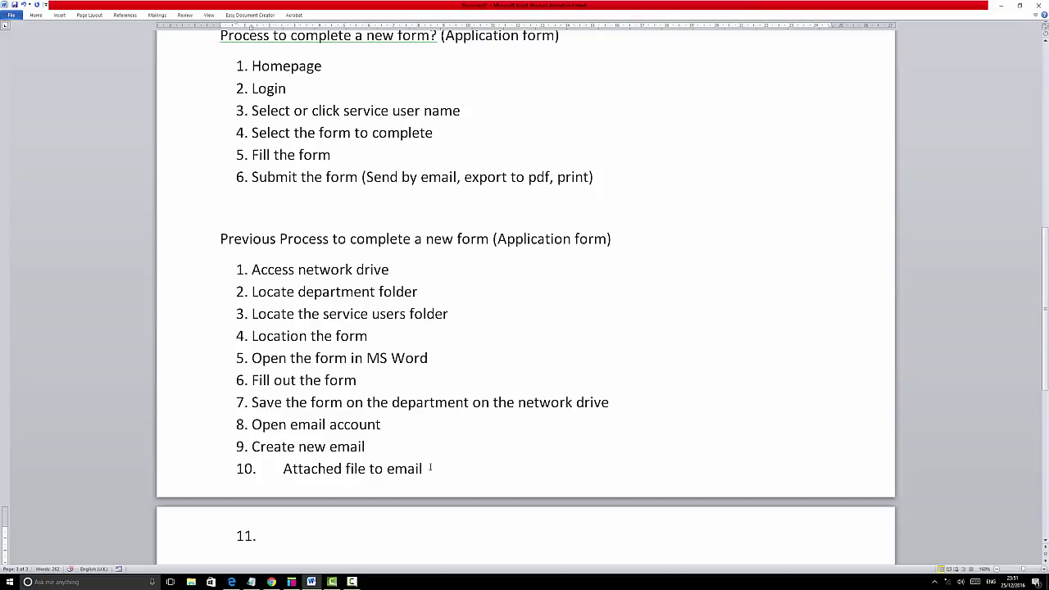
type("Send")
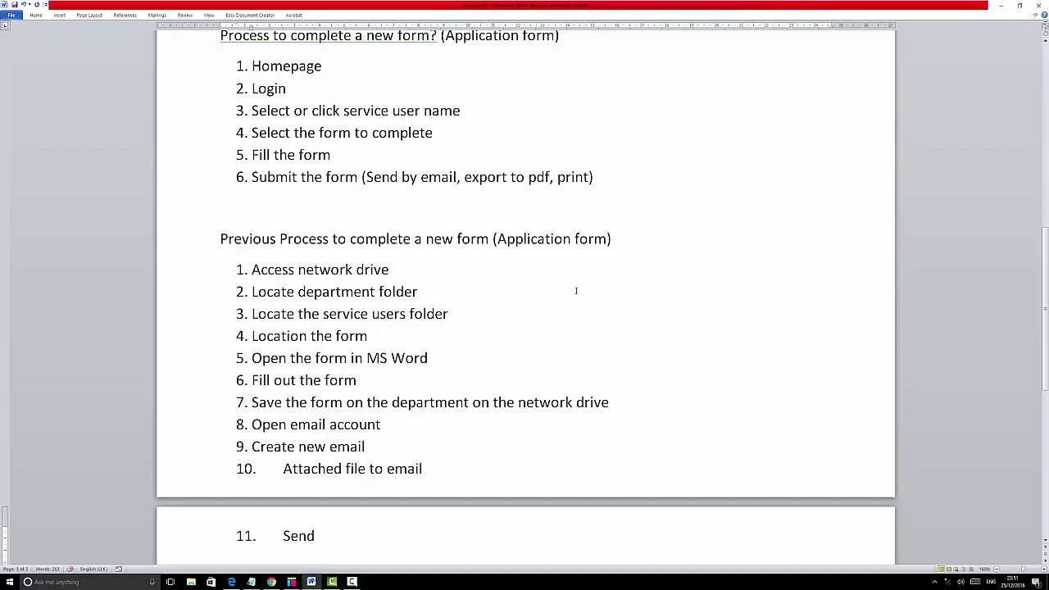
scroll(637, 267, "down", 3)
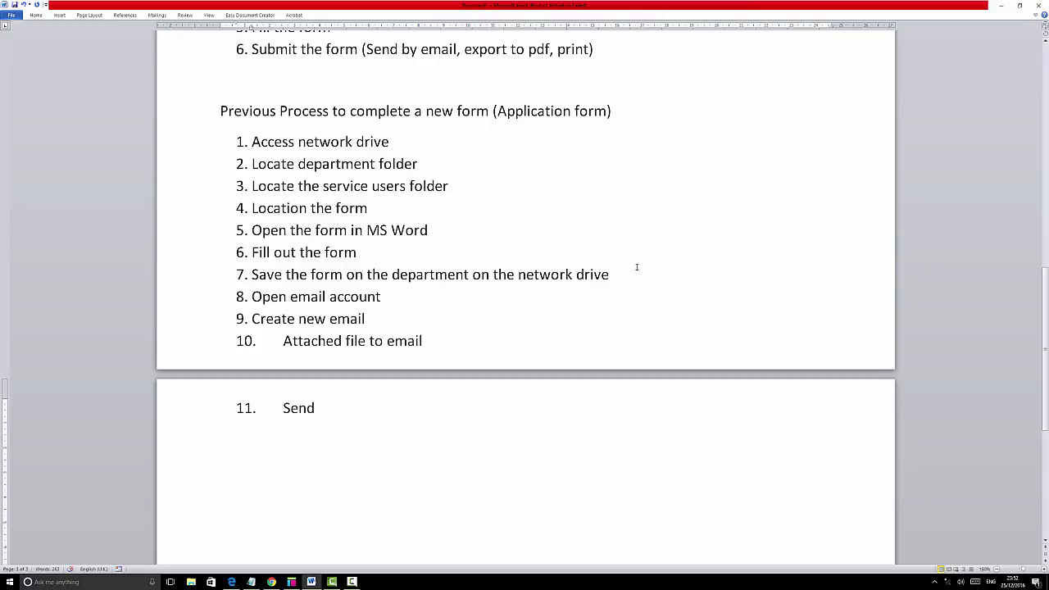
scroll(636, 267, "up", 5)
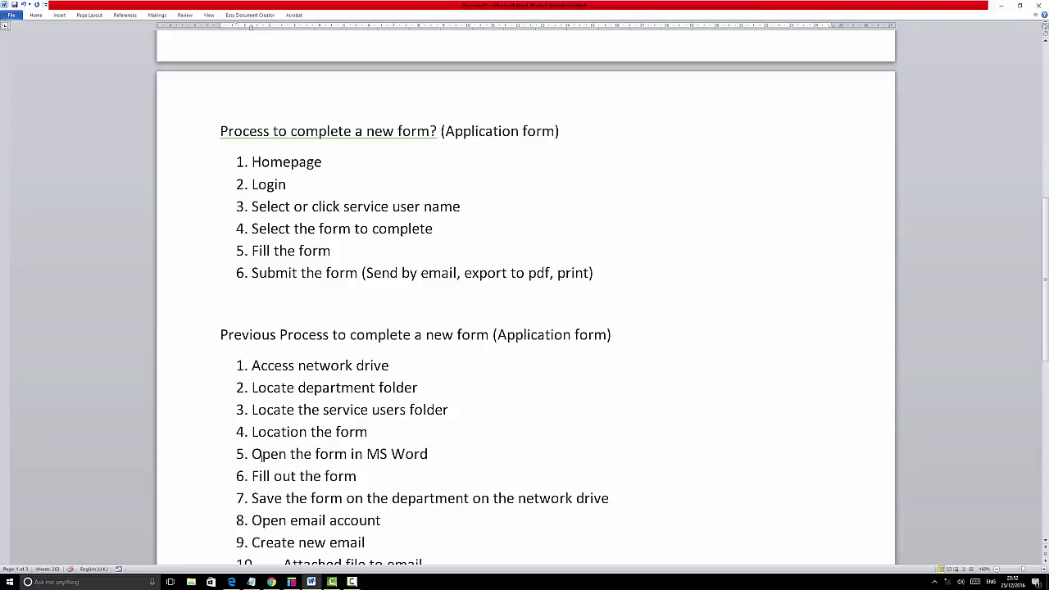
scroll(394, 363, "up", 10)
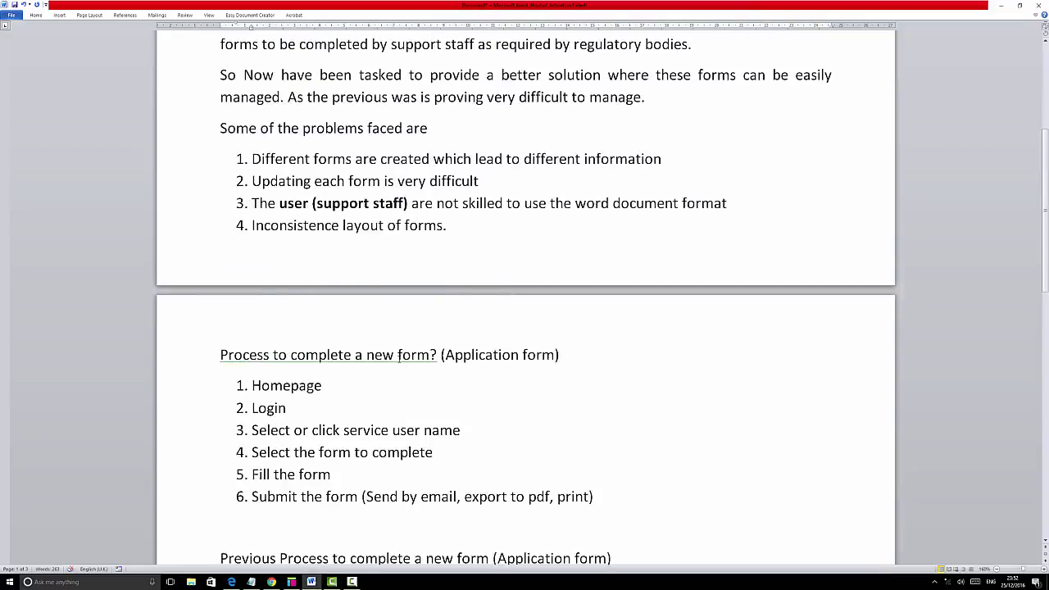